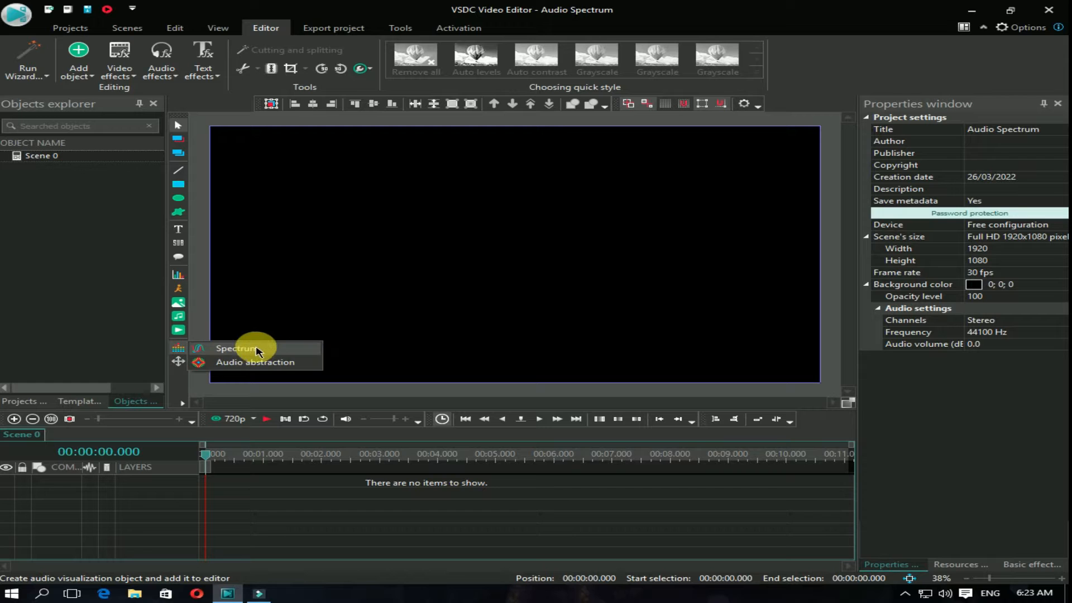
# Step: Add an audio spectrum from the mahiya mere mahi file at the cursor position and match its size to the parent scene
pyautogui.click(226, 349)
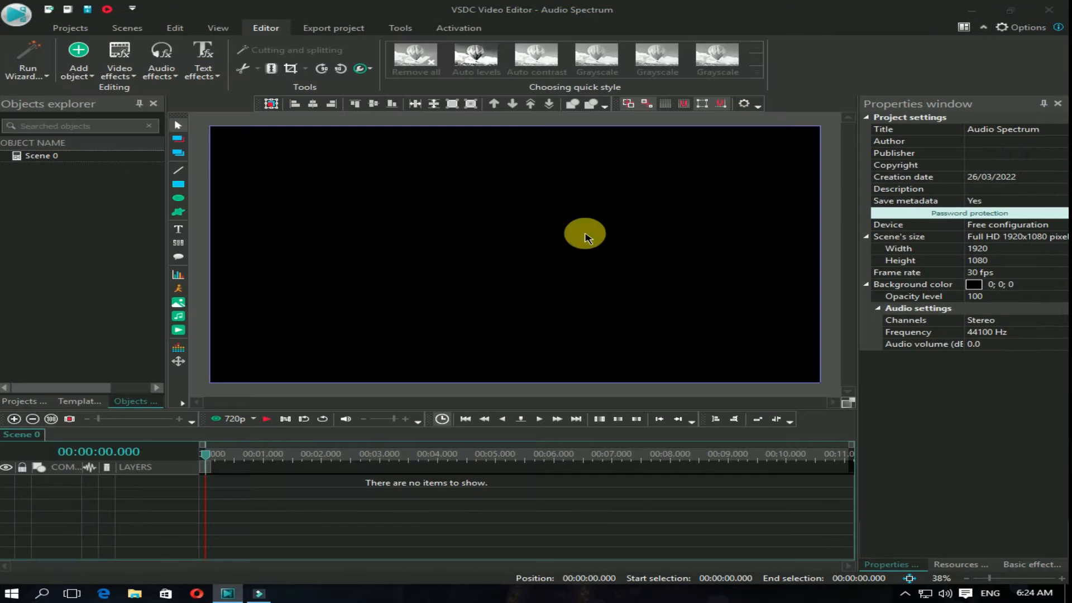
pyautogui.click(458, 335)
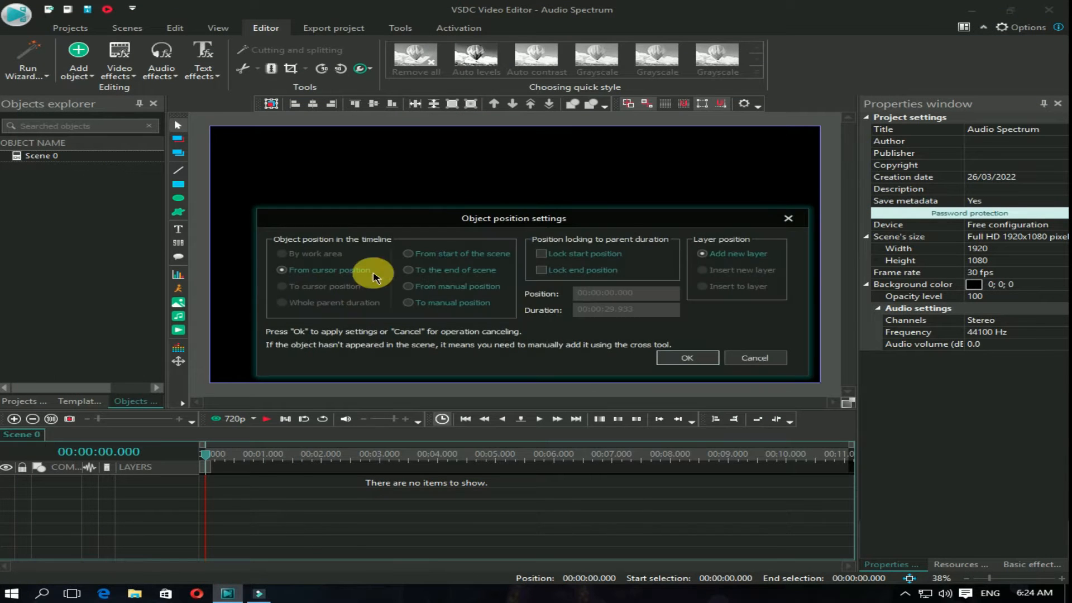
pyautogui.click(687, 359)
pyautogui.moveTo(369, 179)
pyautogui.mouseDown()
pyautogui.moveTo(560, 304)
pyautogui.moveTo(606, 347)
pyautogui.moveTo(711, 332)
pyautogui.mouseUp()
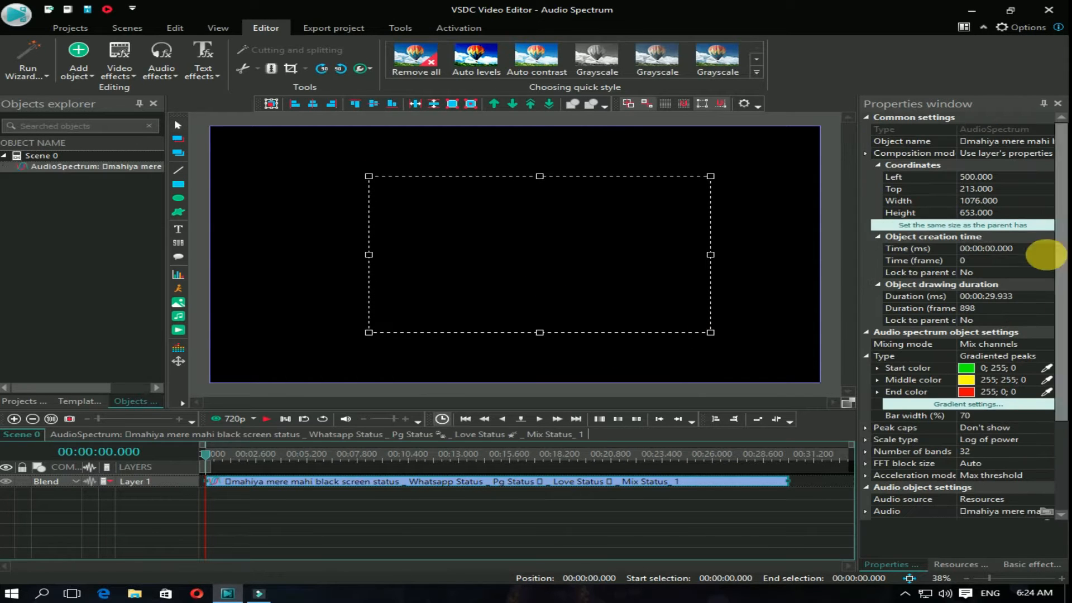
pyautogui.click(968, 225)
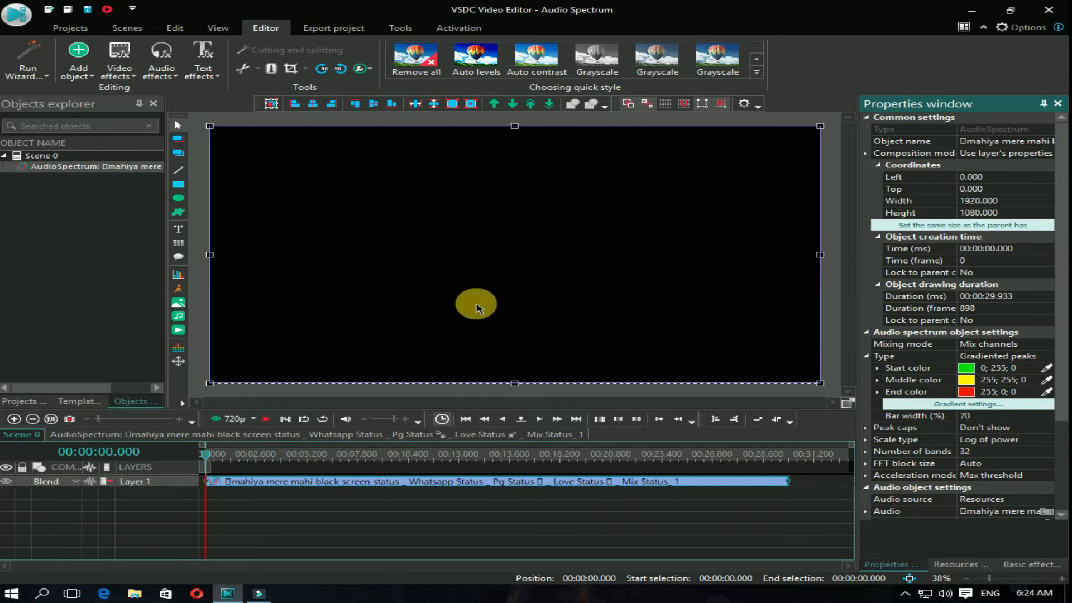
# Step: Set the preview quality to 1080p, play the spectrum briefly and return to the start of the timeline
pyautogui.click(250, 419)
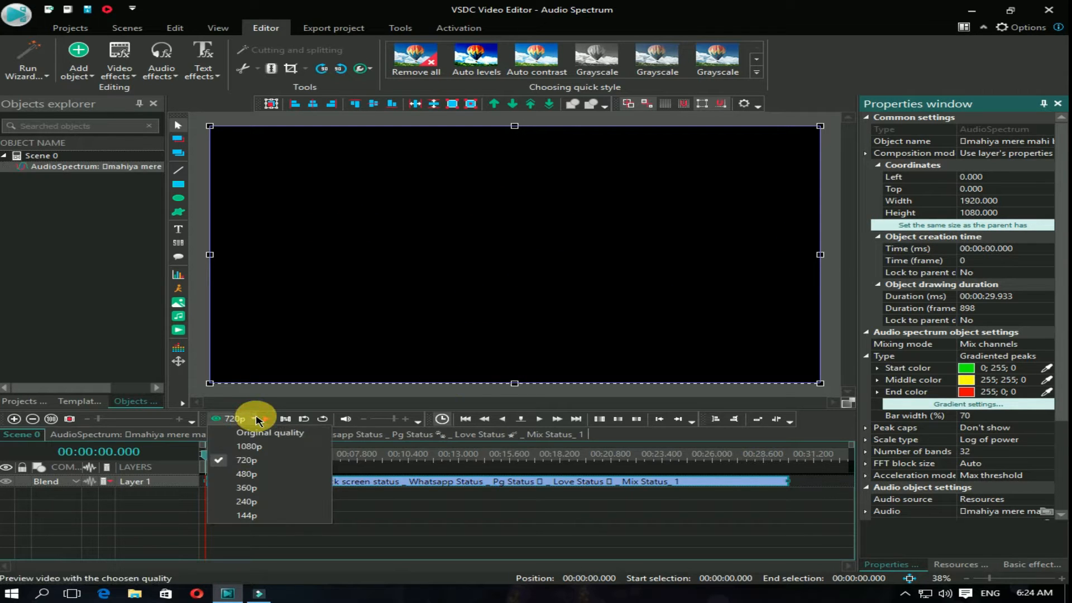
pyautogui.click(249, 448)
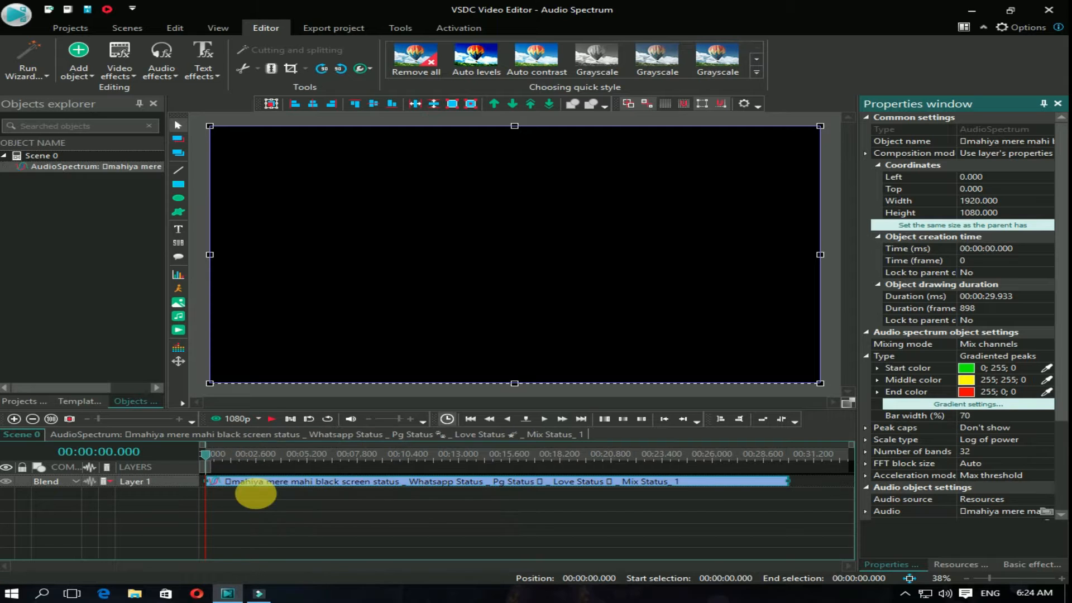
pyautogui.click(269, 419)
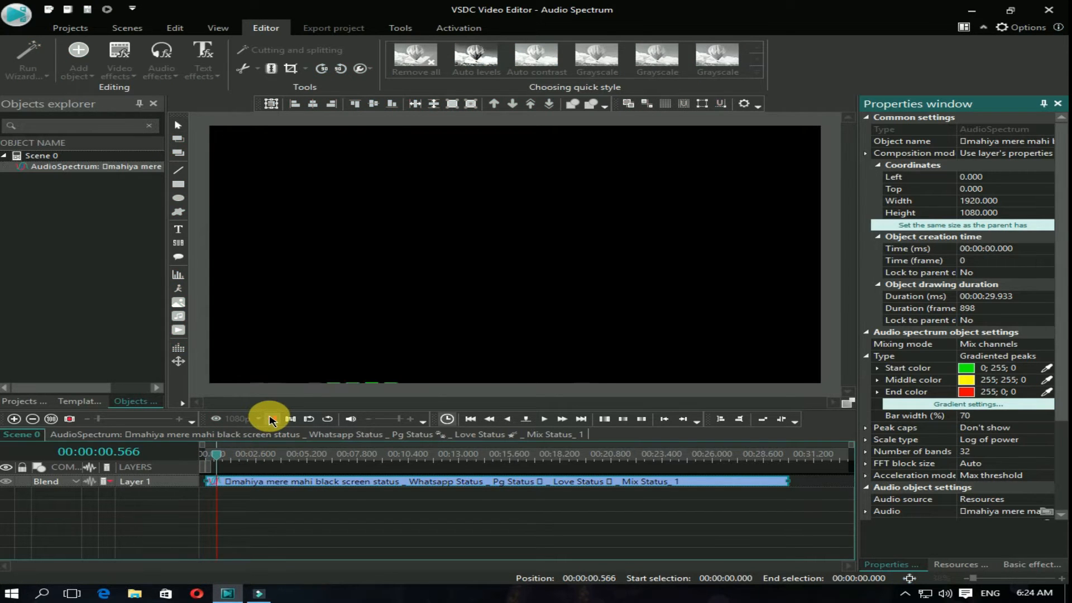
pyautogui.click(360, 338)
pyautogui.moveTo(229, 458); pyautogui.dragTo(151, 448)
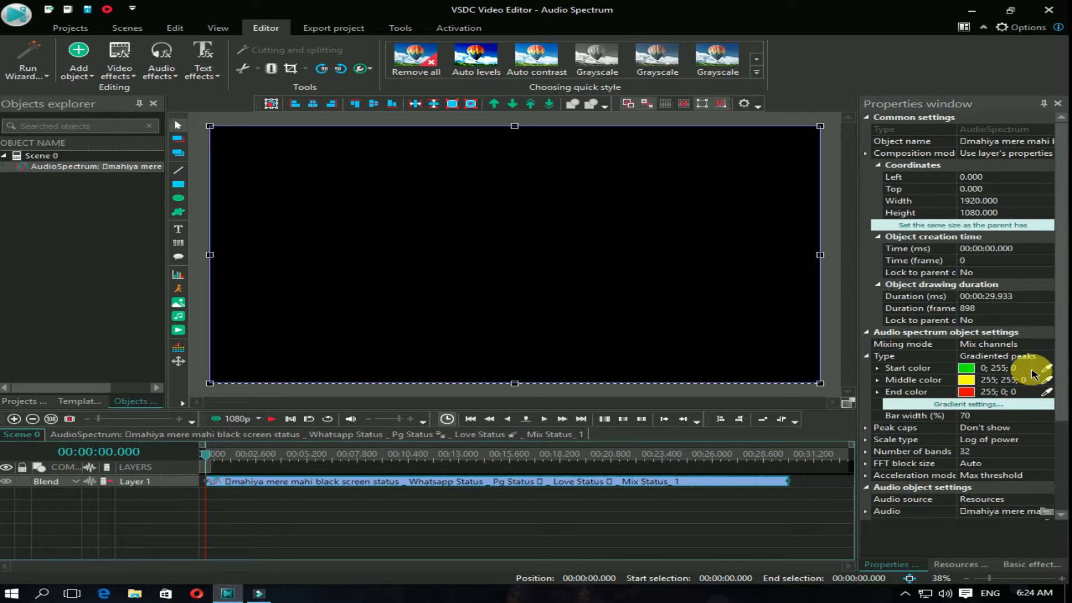
# Step: Set the spectrum's start color to off-white #F8F8F8
pyautogui.click(1000, 368)
pyautogui.click(1032, 367)
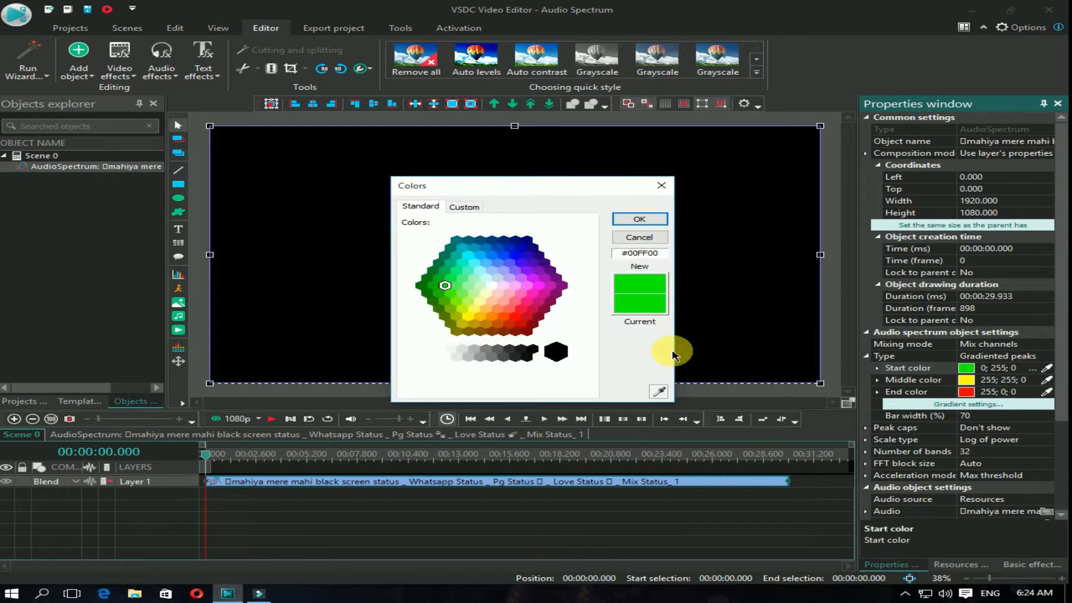
pyautogui.click(449, 349)
pyautogui.click(639, 219)
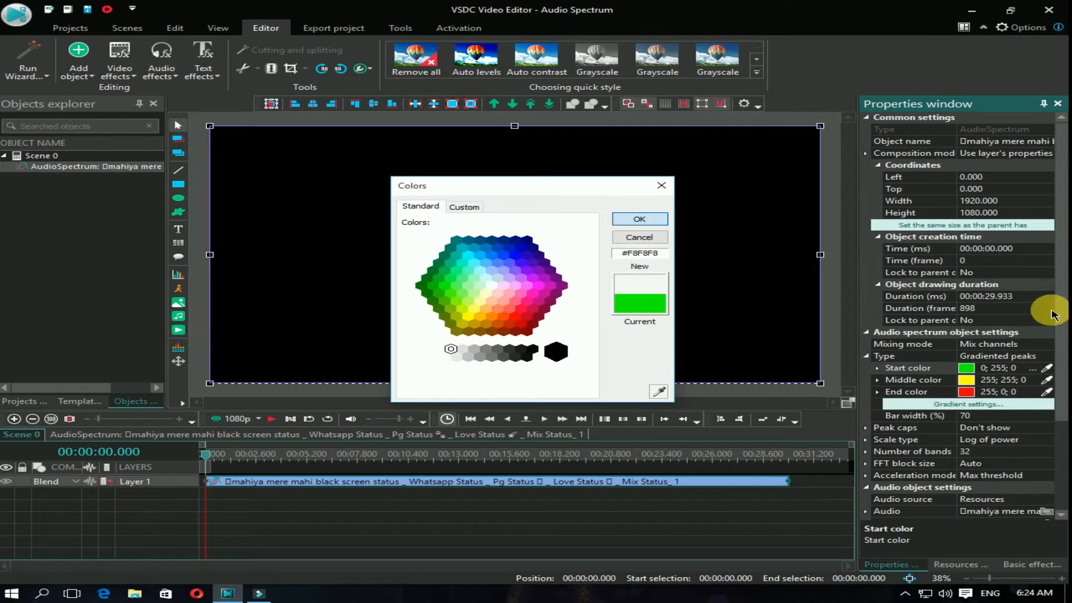
# Step: Set the spectrum's middle and end colors to off-white #F8F8F8
pyautogui.click(1032, 381)
pyautogui.click(1032, 381)
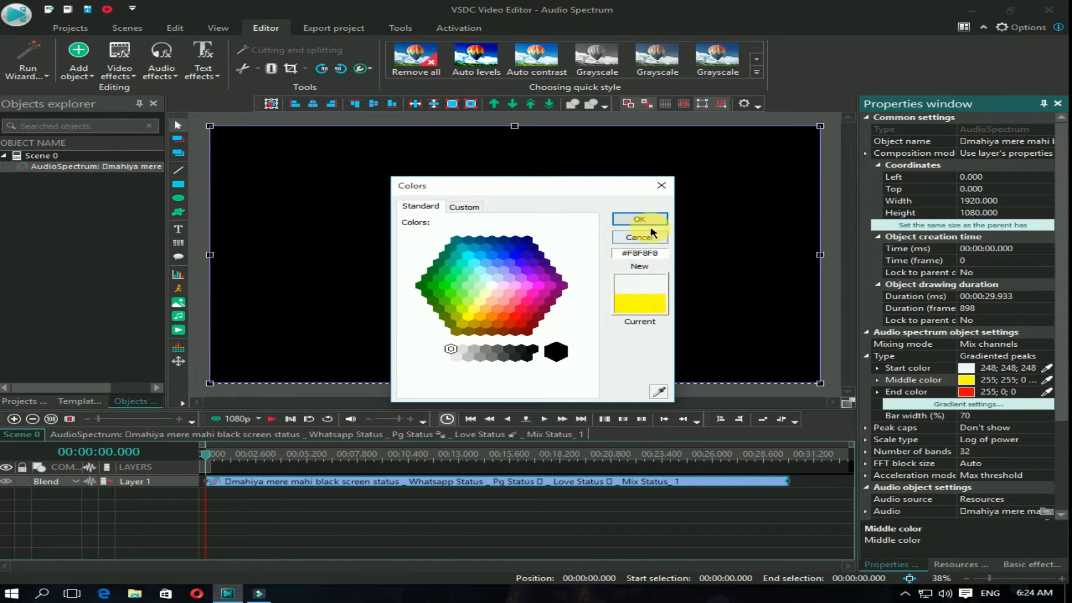
pyautogui.press('Return')
pyautogui.click(1033, 393)
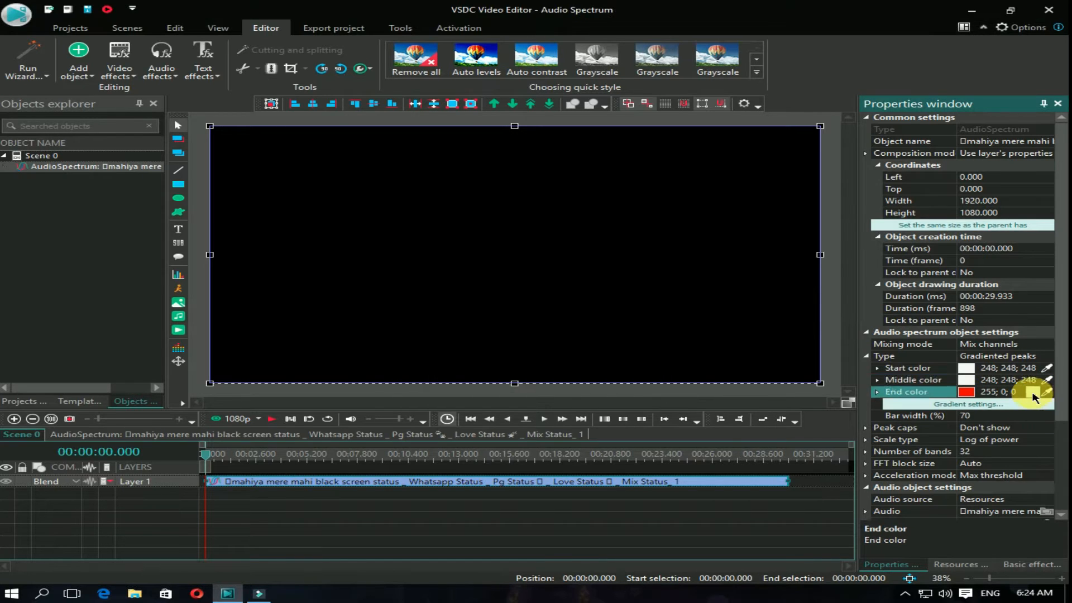
pyautogui.click(1033, 393)
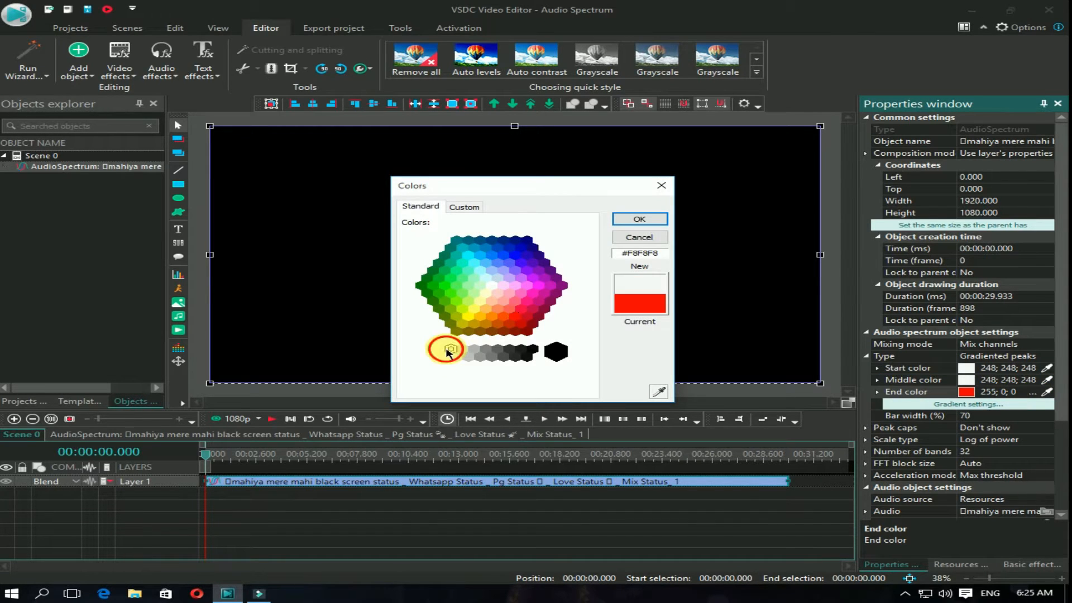
pyautogui.click(630, 219)
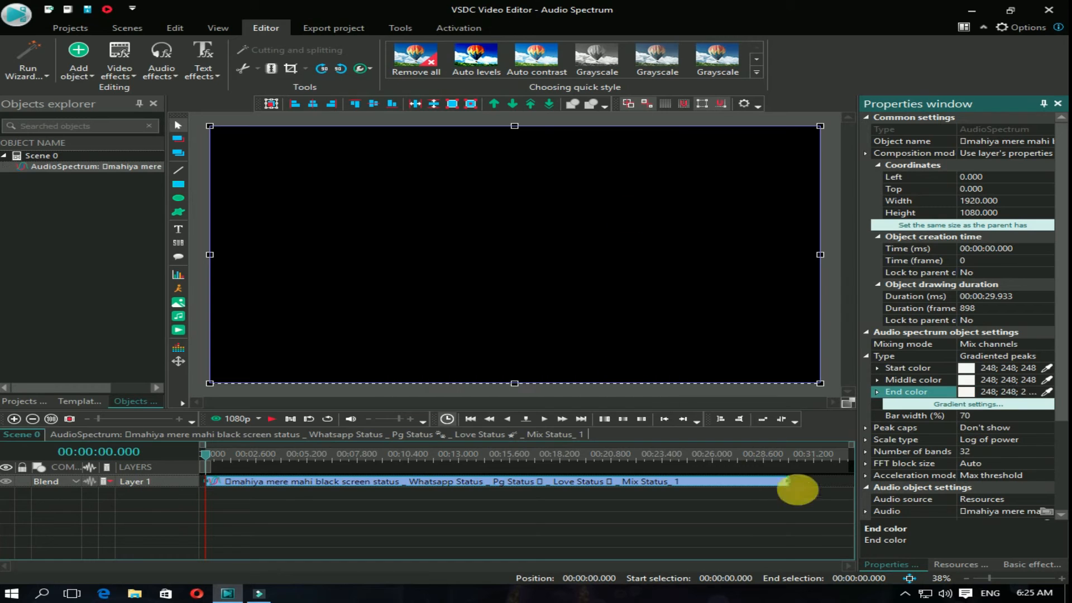
# Step: Preview the recolored spectrum and set its number of bands to 50
pyautogui.click(270, 422)
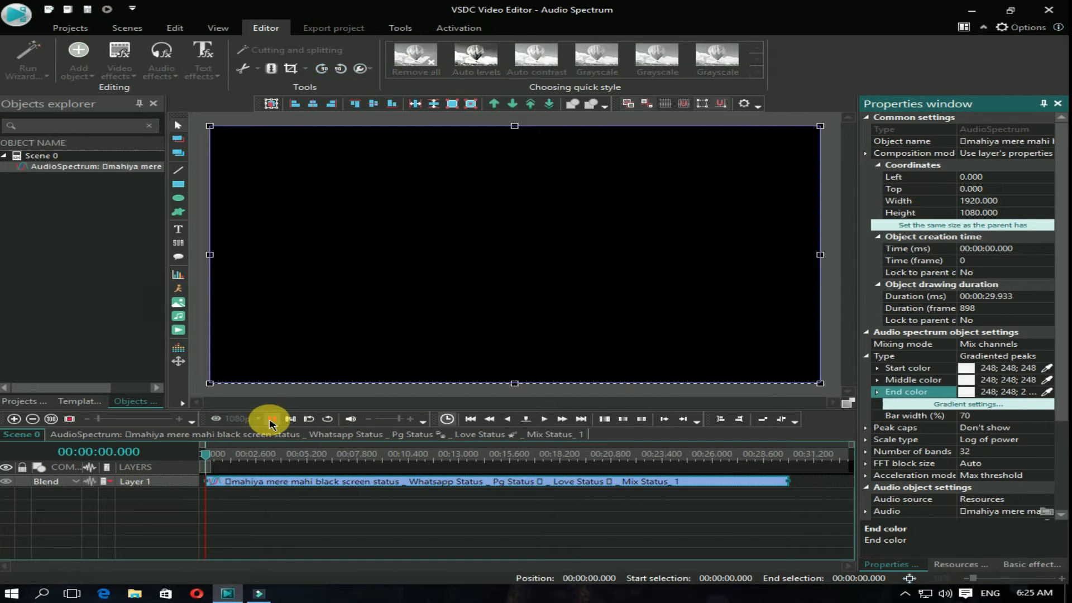
pyautogui.click(270, 420)
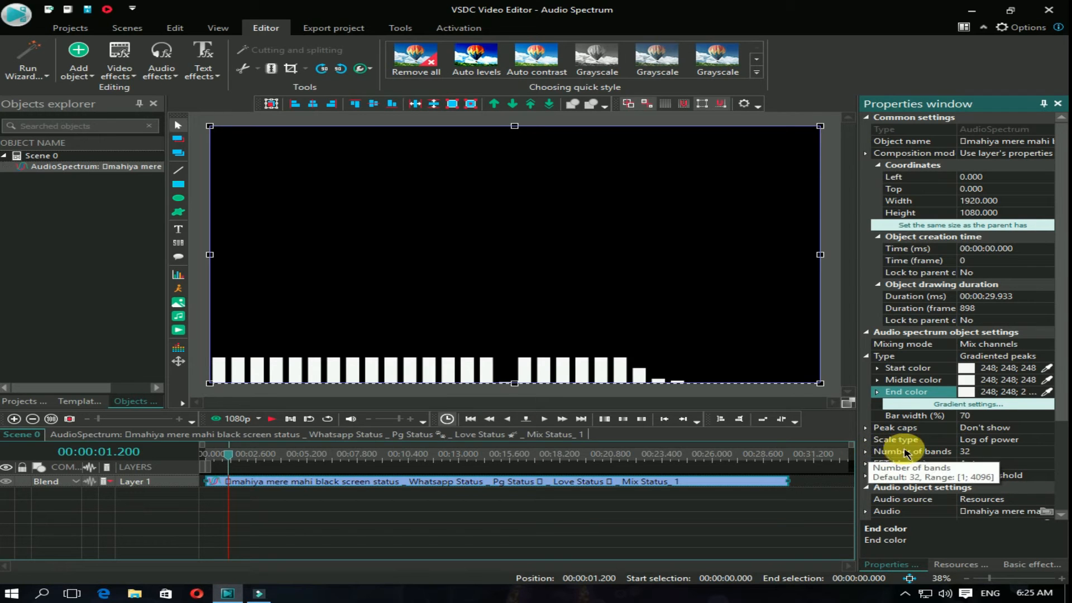
pyautogui.click(999, 452)
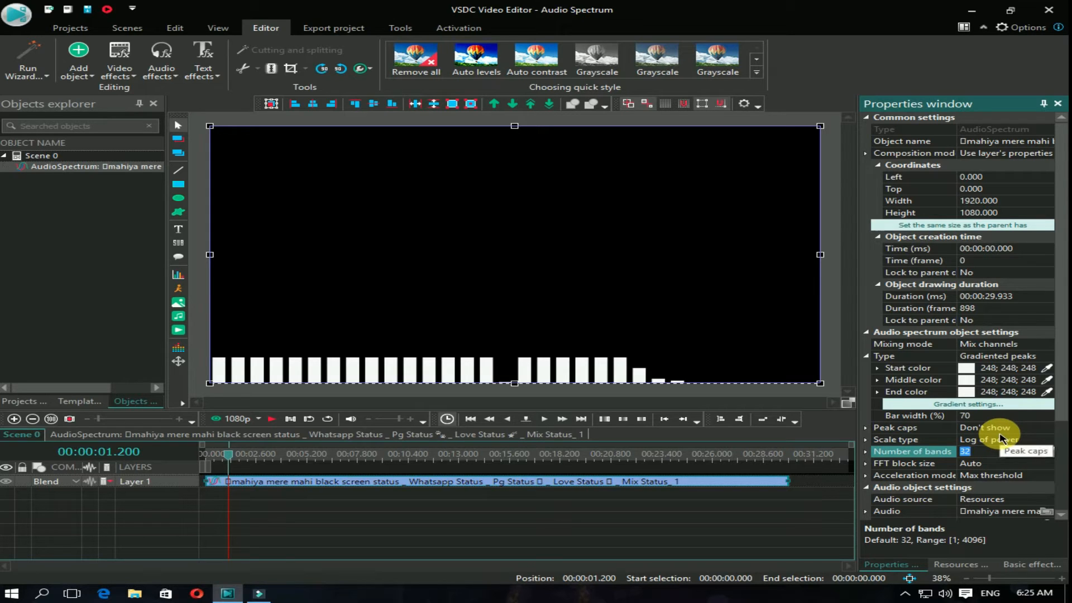
pyautogui.write('50')
pyautogui.press('Return')
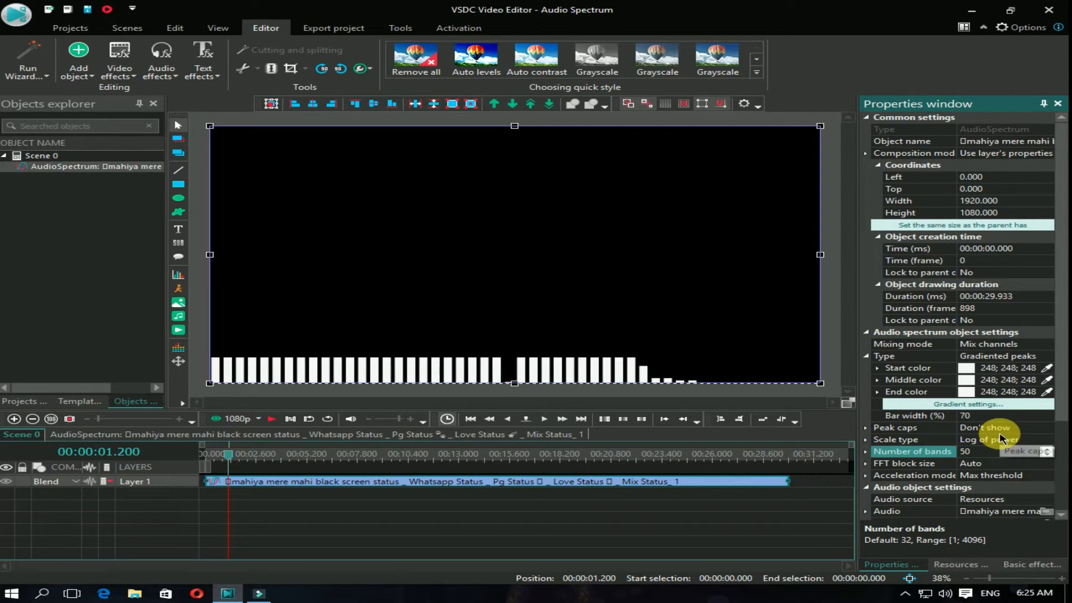
# Step: Apply the Distort video effect to the audio spectrum for the whole parent duration
pyautogui.click(589, 482)
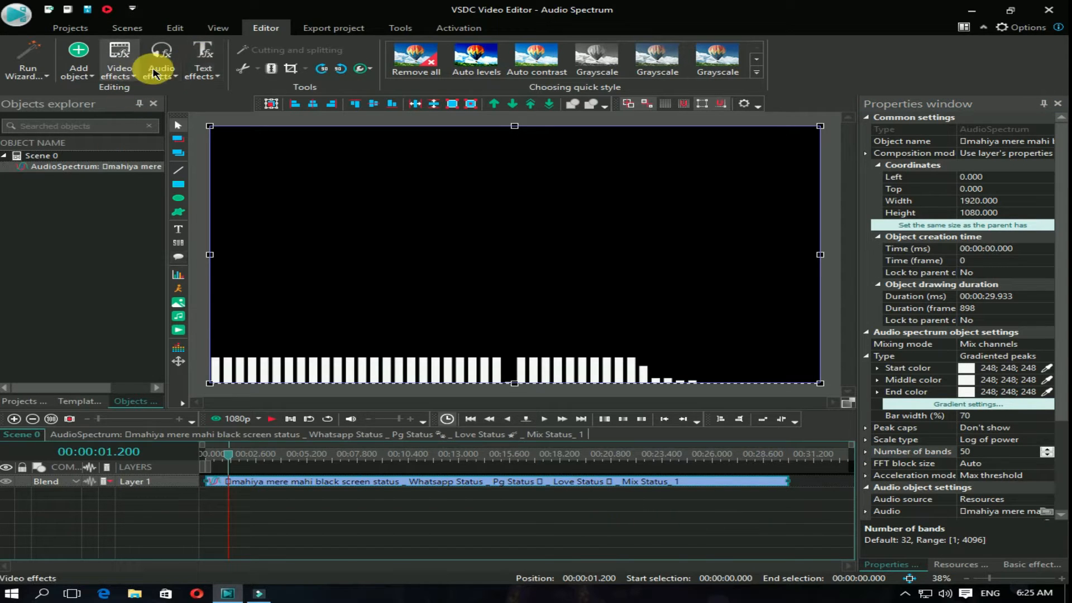
pyautogui.click(134, 72)
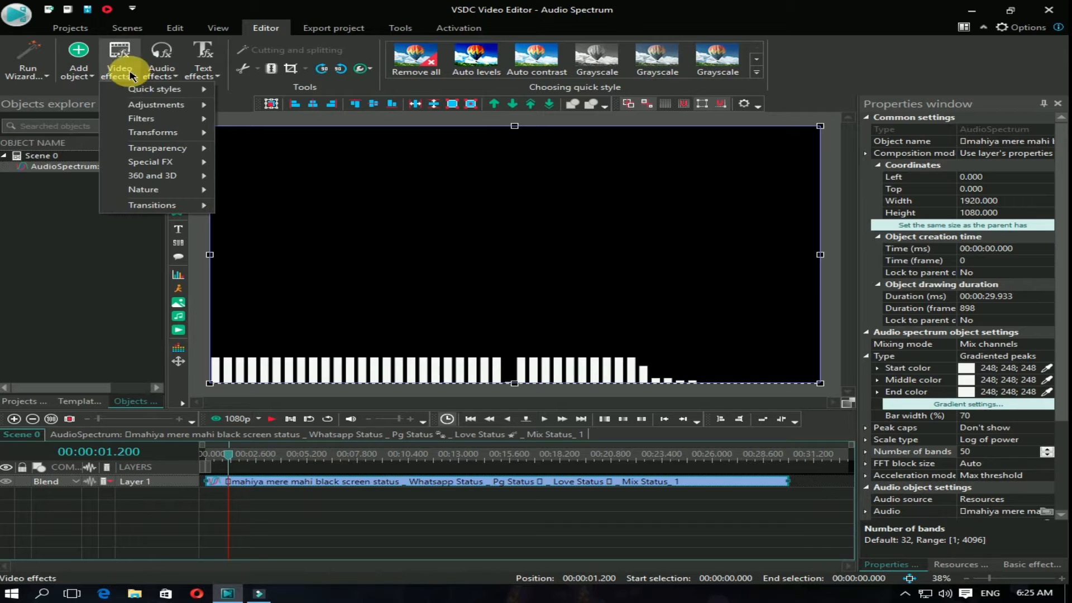
pyautogui.moveTo(146, 132)
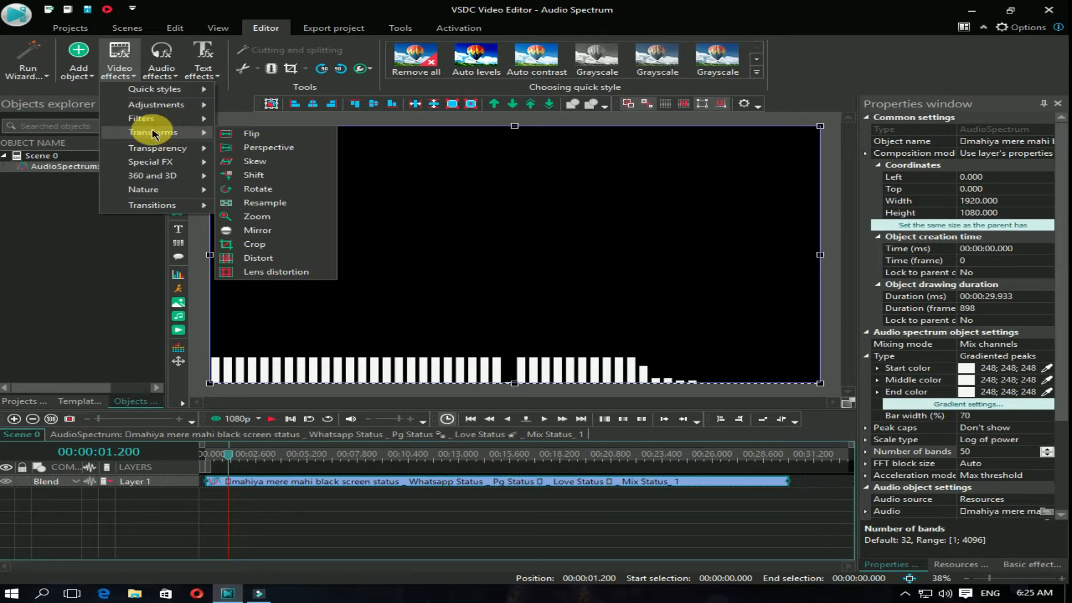
pyautogui.click(287, 259)
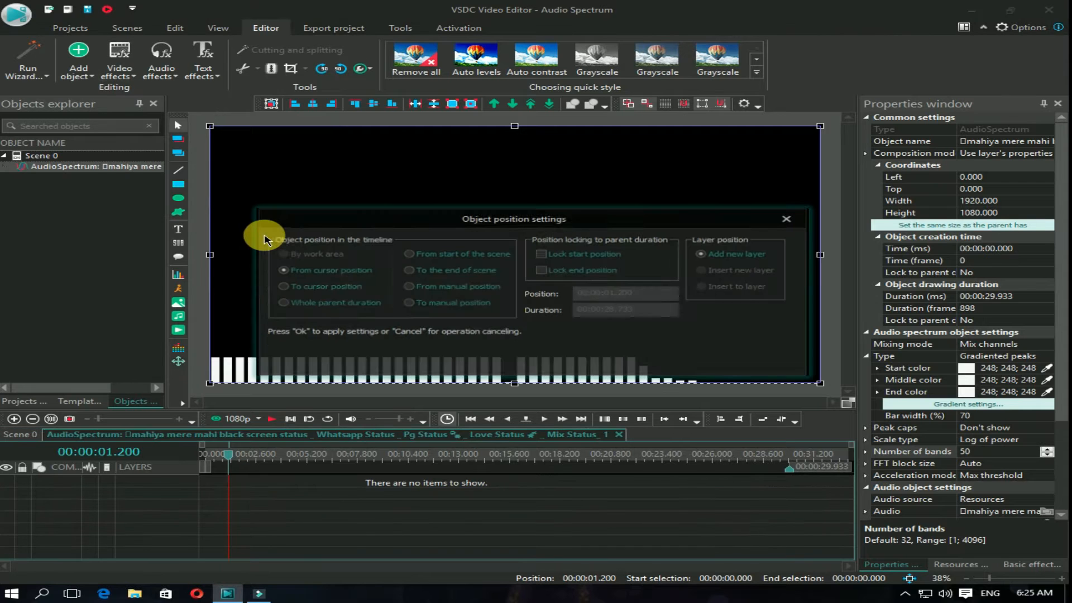
pyautogui.click(281, 302)
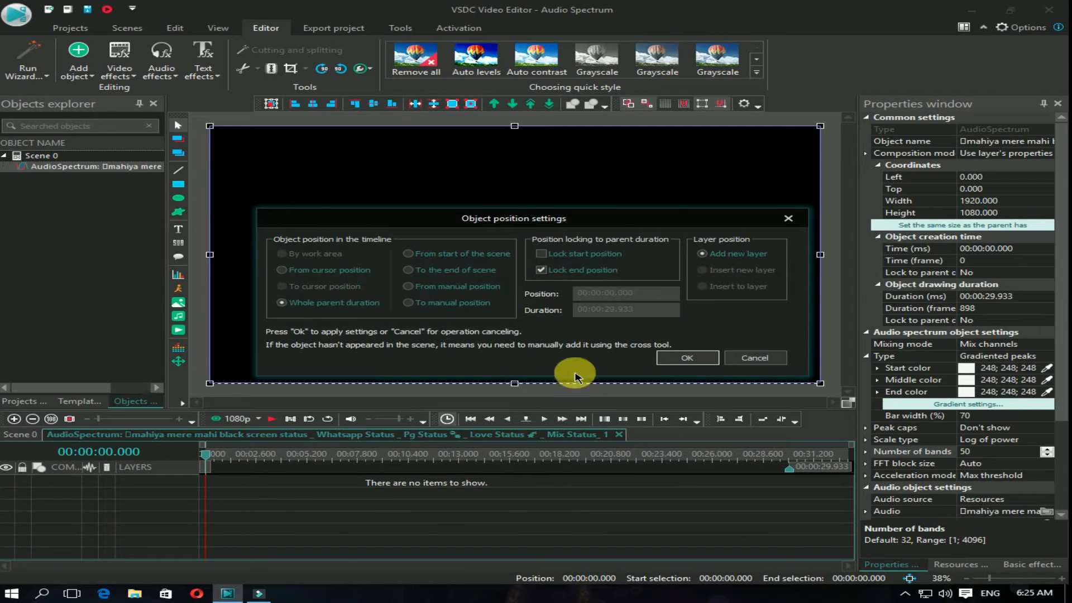
pyautogui.click(685, 362)
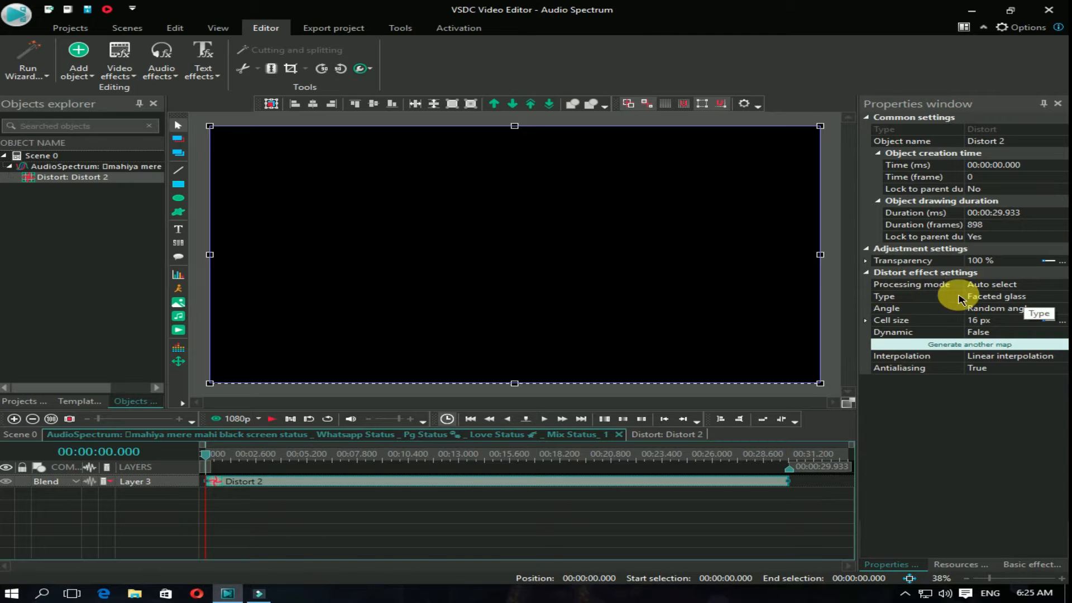
# Step: Change the Distort effect's type to Polar coordinates
pyautogui.click(1053, 296)
pyautogui.click(1061, 297)
pyautogui.scroll(-1, 1015, 346)
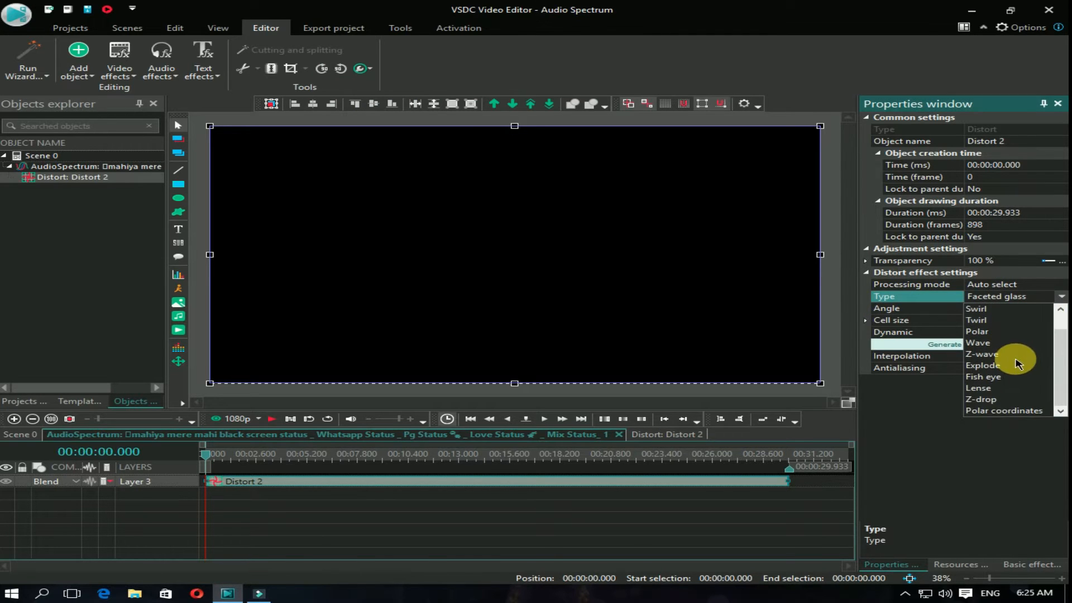
pyautogui.click(992, 412)
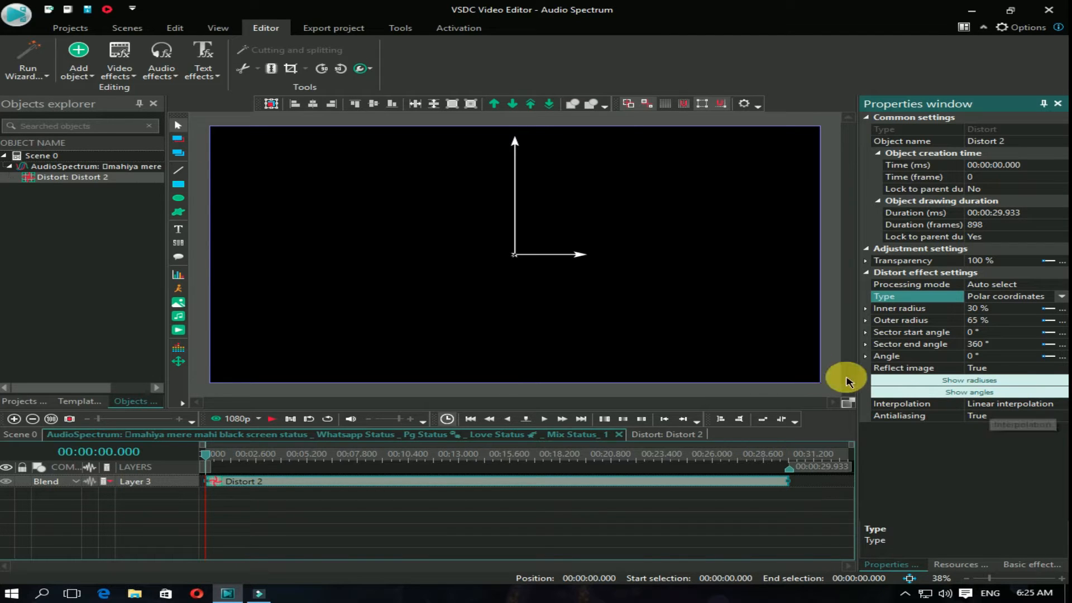
# Step: Preview the circular spectrum, set the Distort effect's angle to 270° and return to the start of the timeline
pyautogui.click(990, 356)
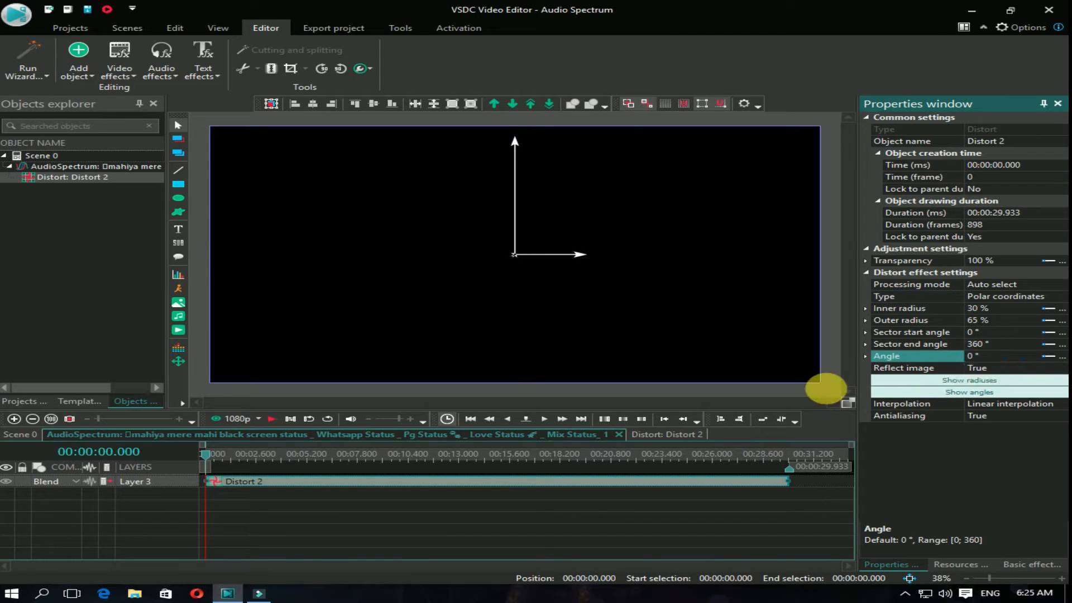
pyautogui.click(272, 419)
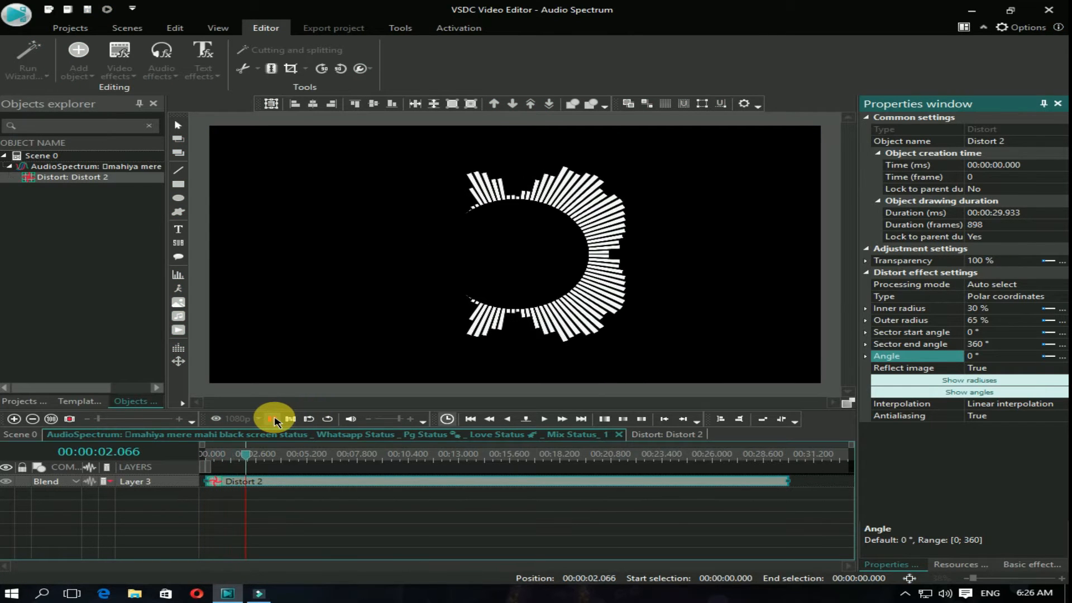
pyautogui.click(273, 419)
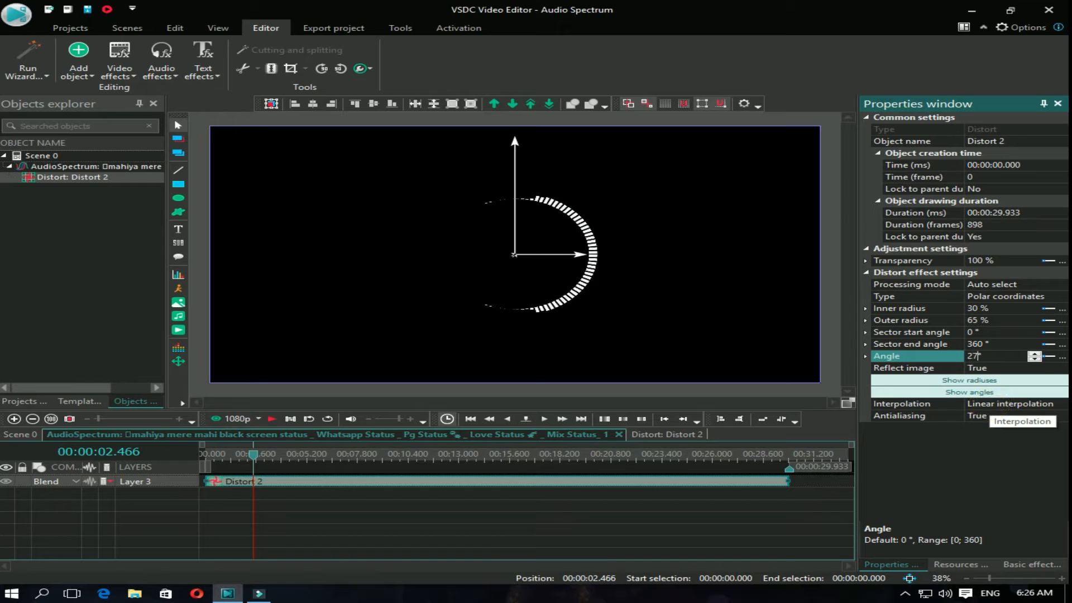
pyautogui.click(882, 272)
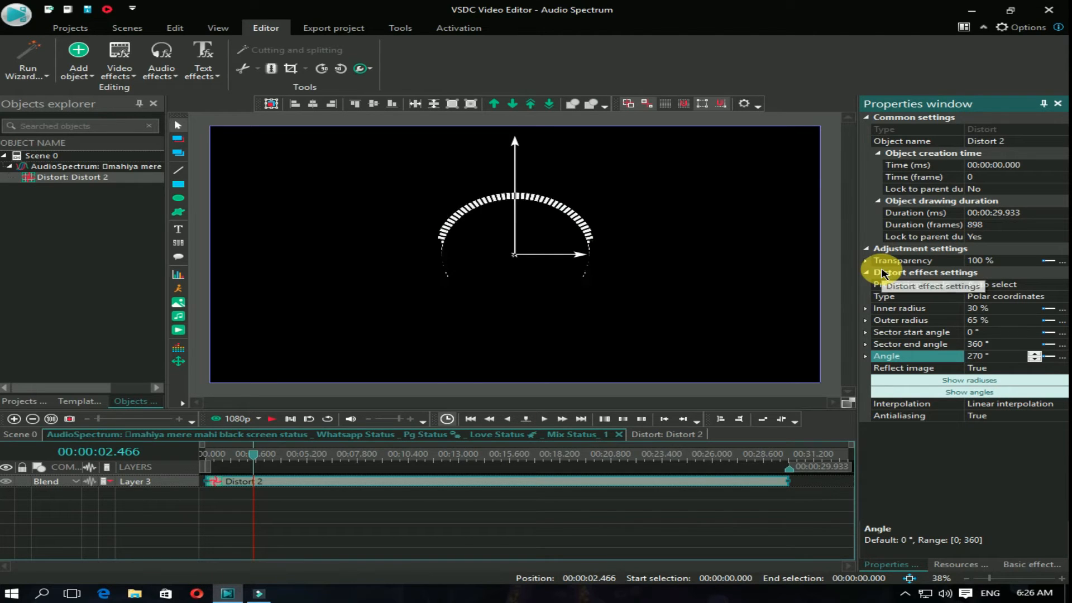
pyautogui.click(471, 419)
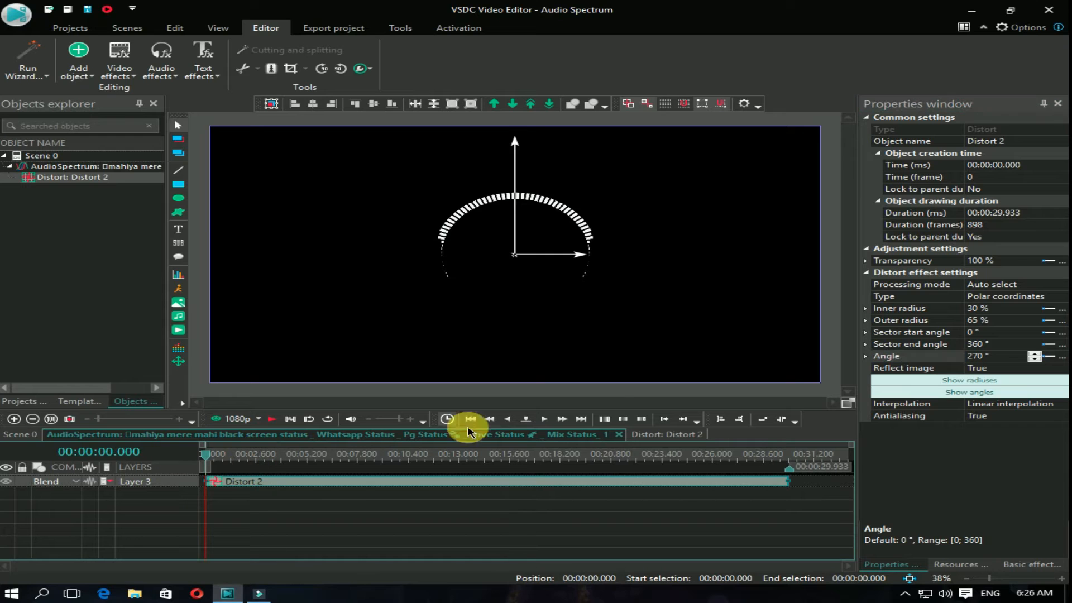
# Step: Add the mahiya mere mahi audio file to the scene and place it at 00:00:00.000 on its own layer below the spectrum
pyautogui.click(618, 435)
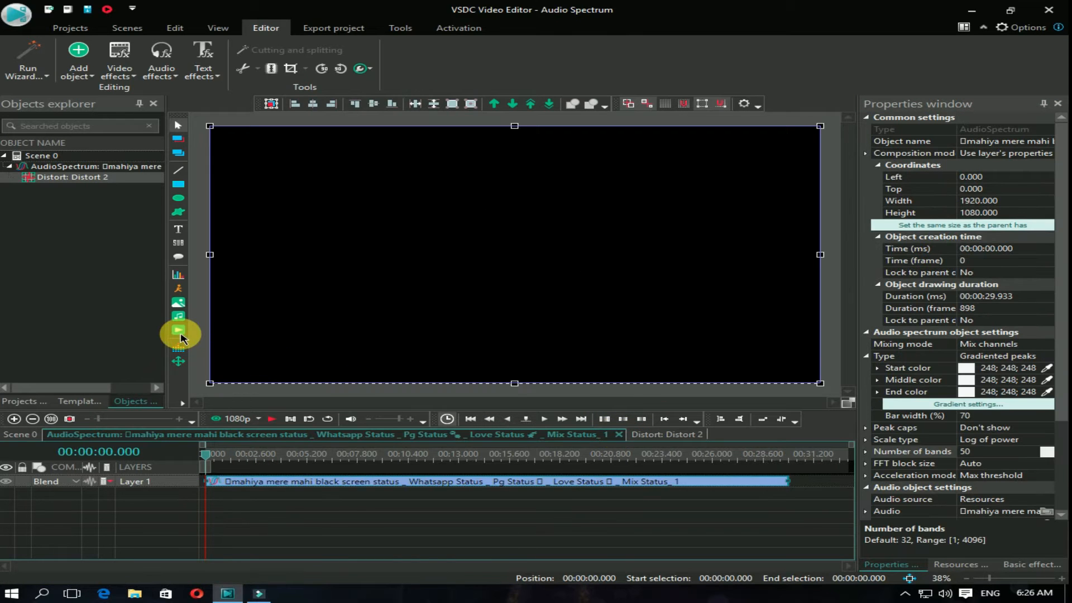
pyautogui.click(179, 316)
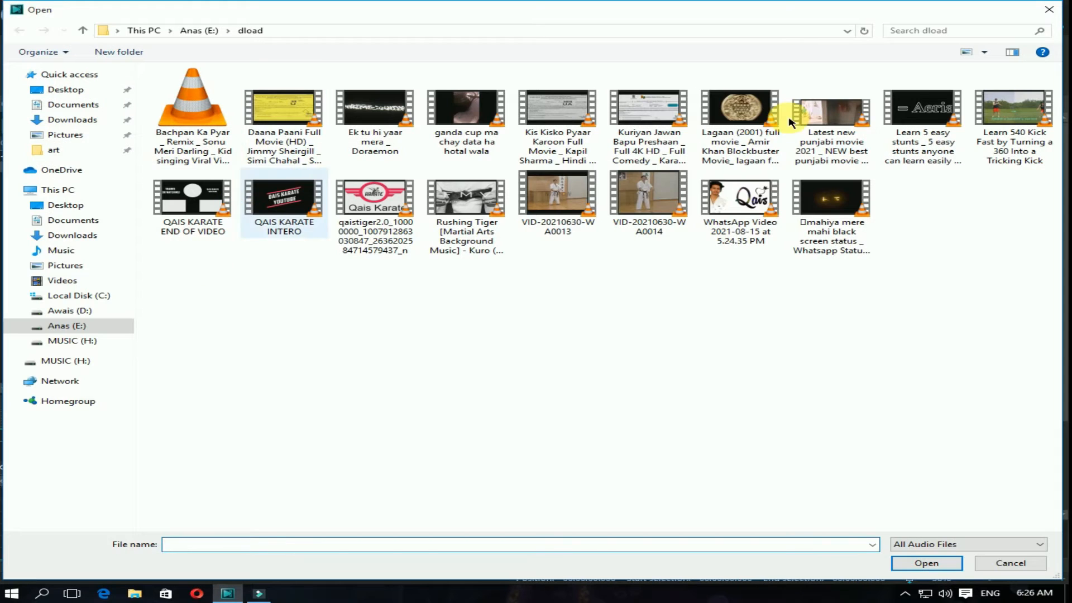
pyautogui.doubleClick(804, 200)
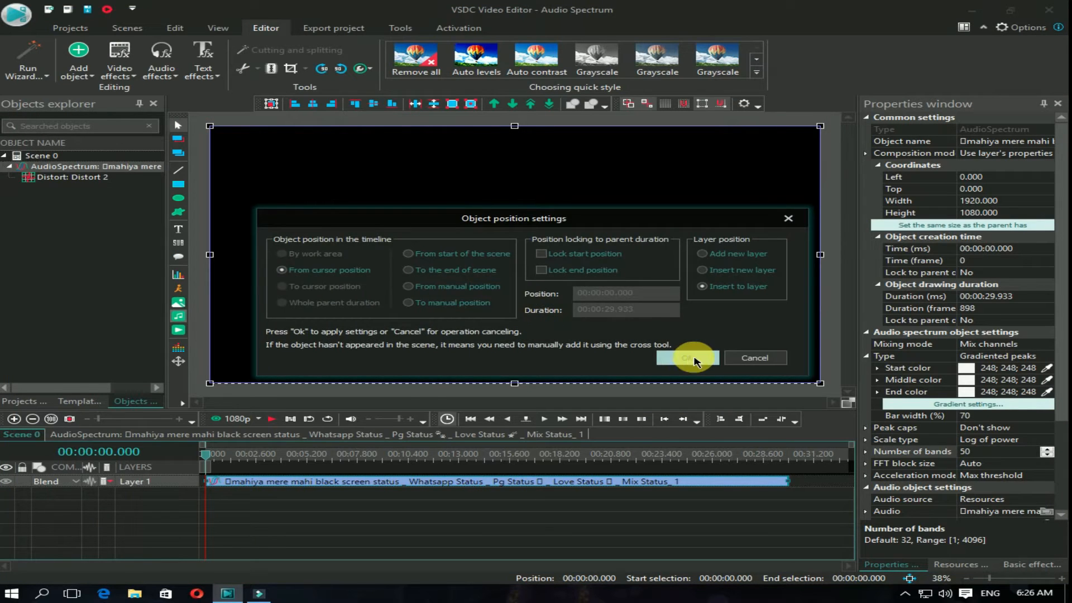
pyautogui.click(688, 352)
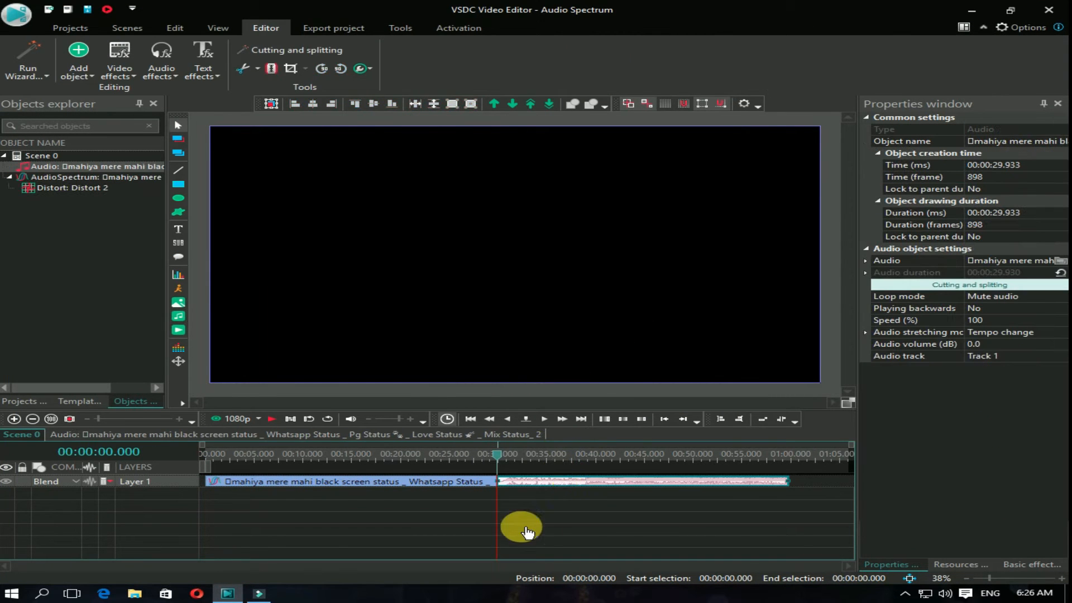
pyautogui.moveTo(791, 455); pyautogui.dragTo(42, 487)
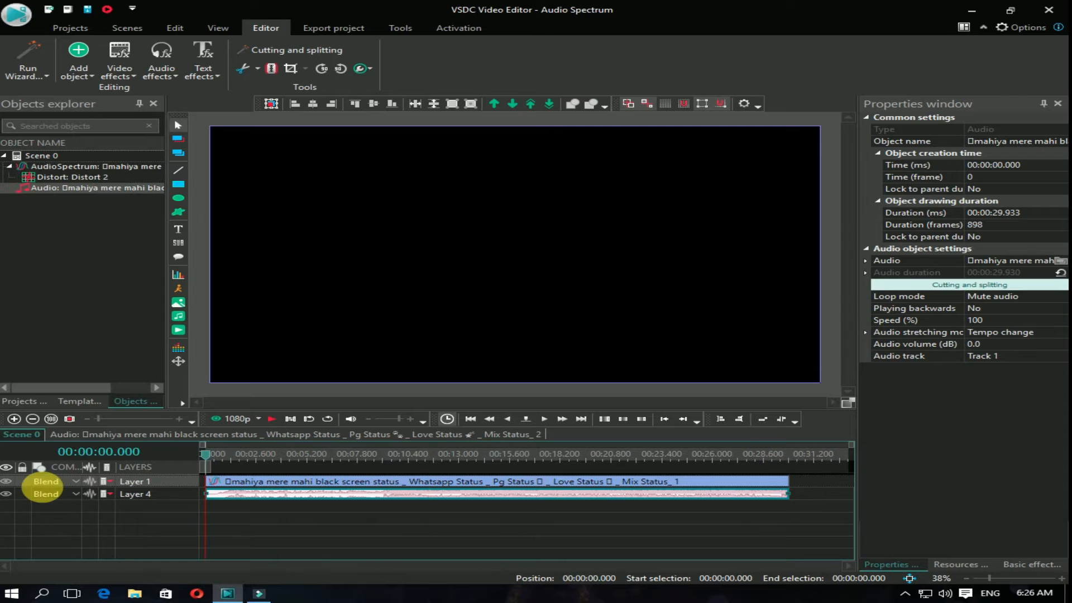
# Step: Preview the circular spectrum with its music and delete the audio object below it from the scene
pyautogui.click(273, 419)
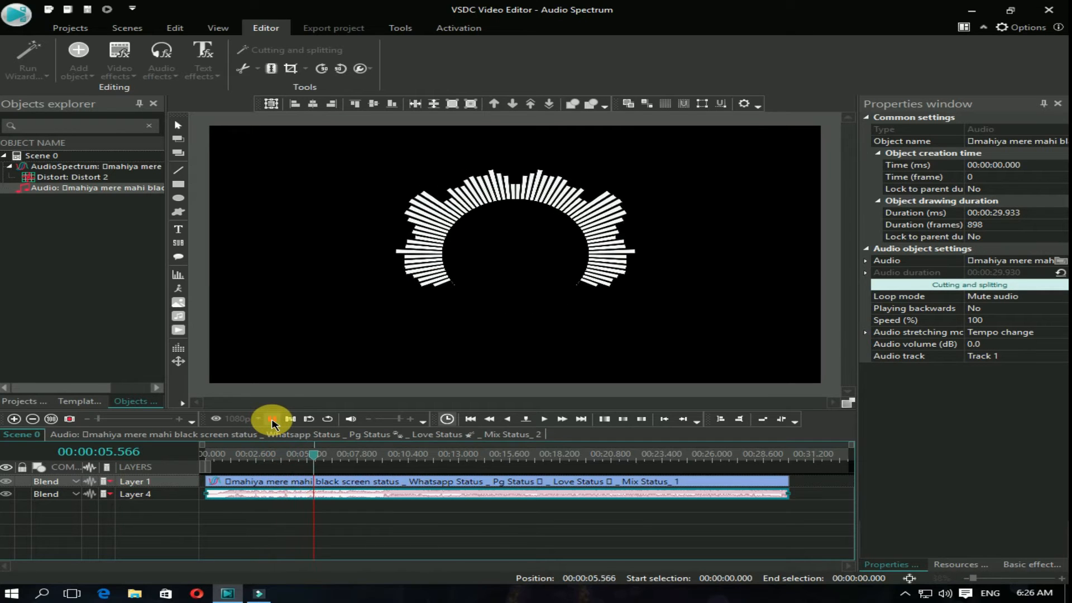
pyautogui.click(272, 420)
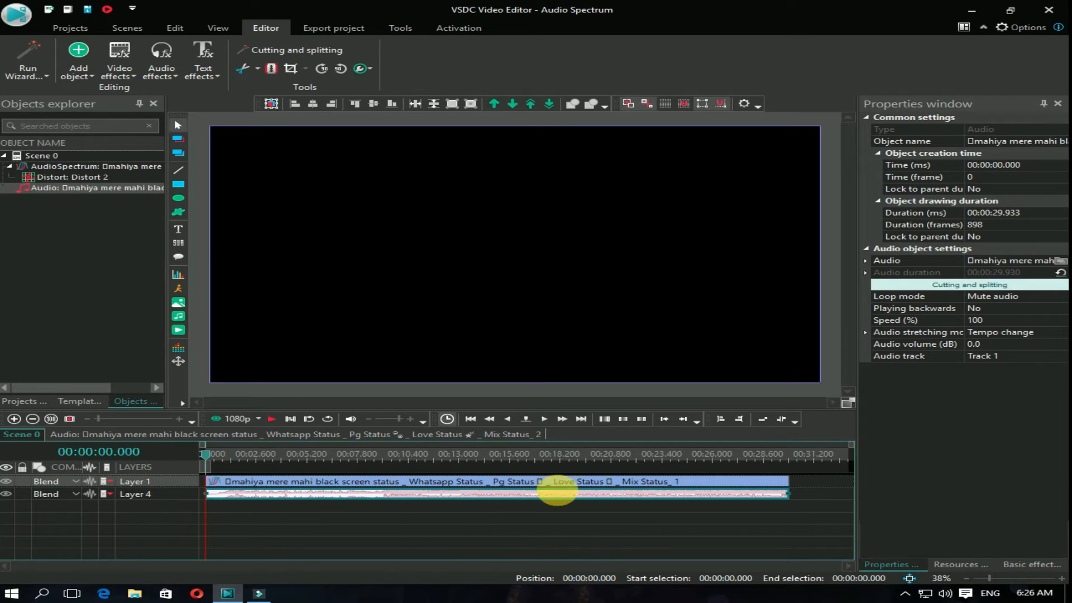
pyautogui.press('Delete')
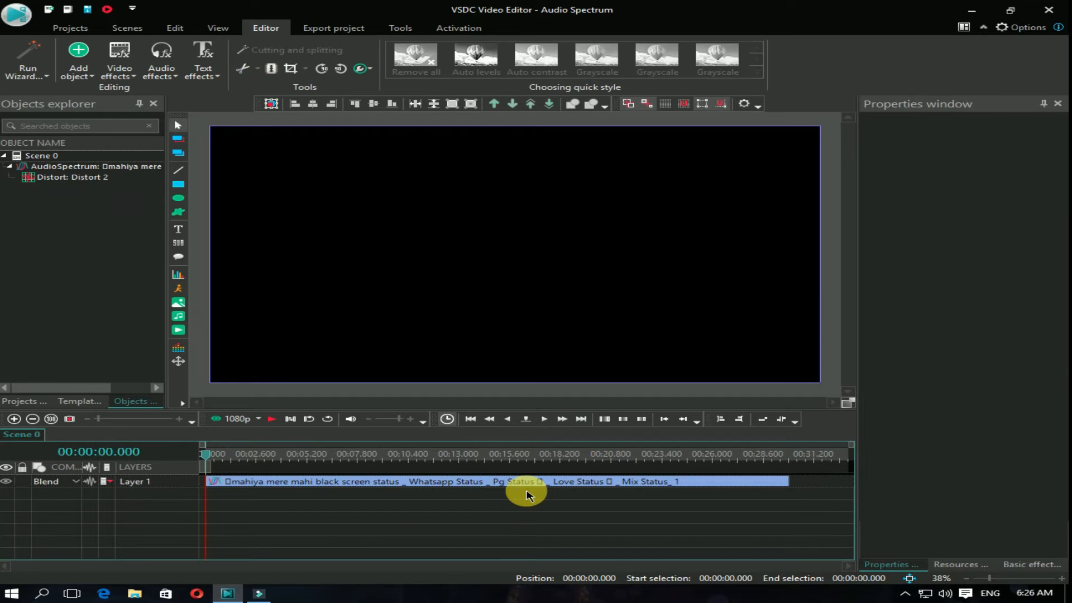
# Step: Export the Audio Spectrum project for PC as an AVI video with the Ultra Quality H.264 / AVC profile
pyautogui.click(341, 28)
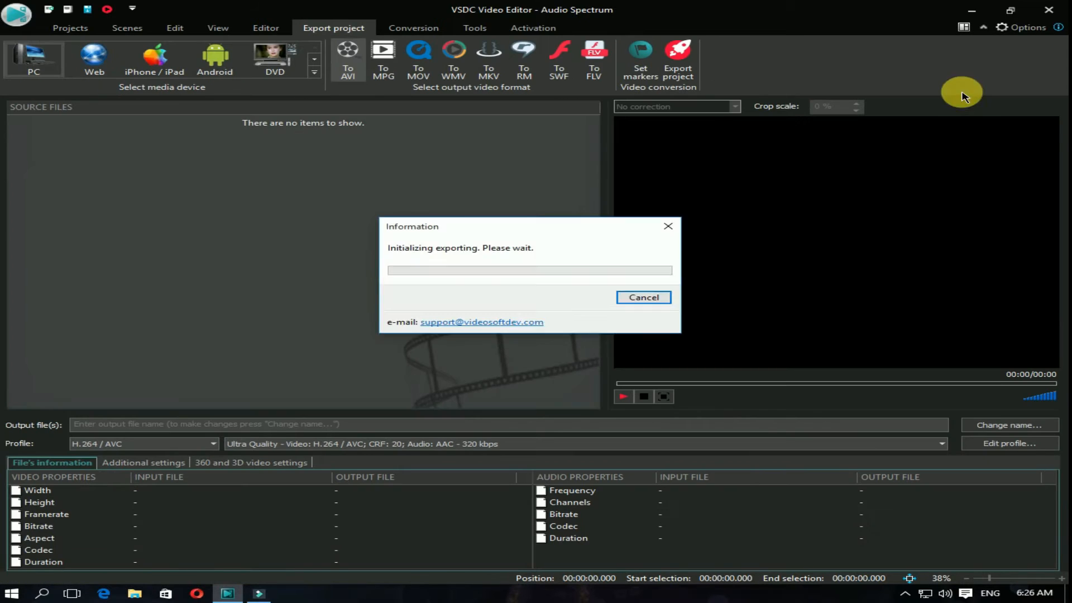
pyautogui.click(679, 76)
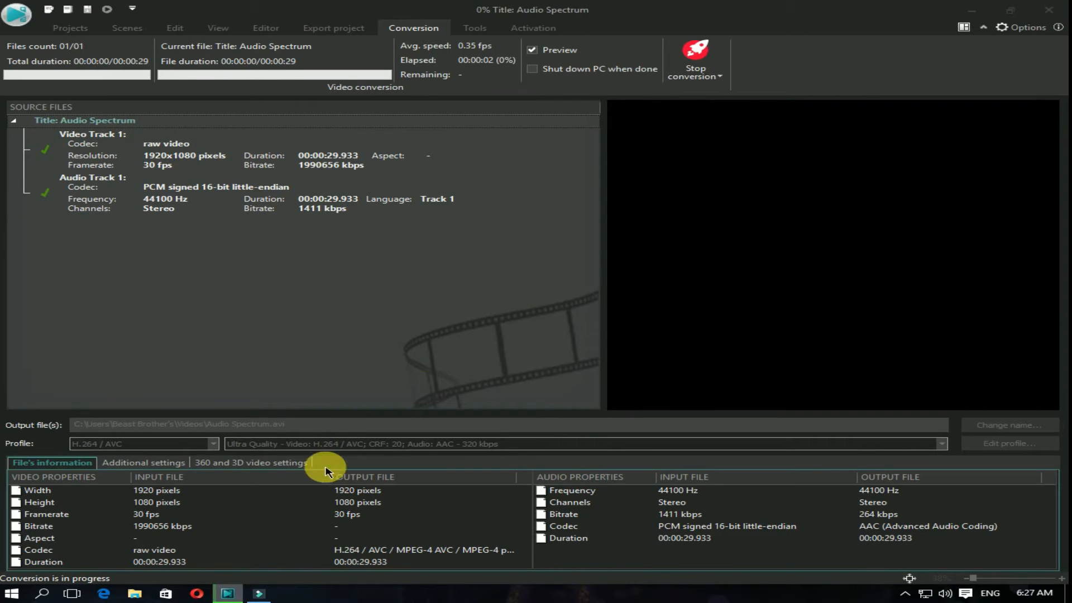
# Step: Switch to Filmora9, place the 2309745 image at the start of video track 1 and enlarge it to fill the frame width
pyautogui.click(268, 596)
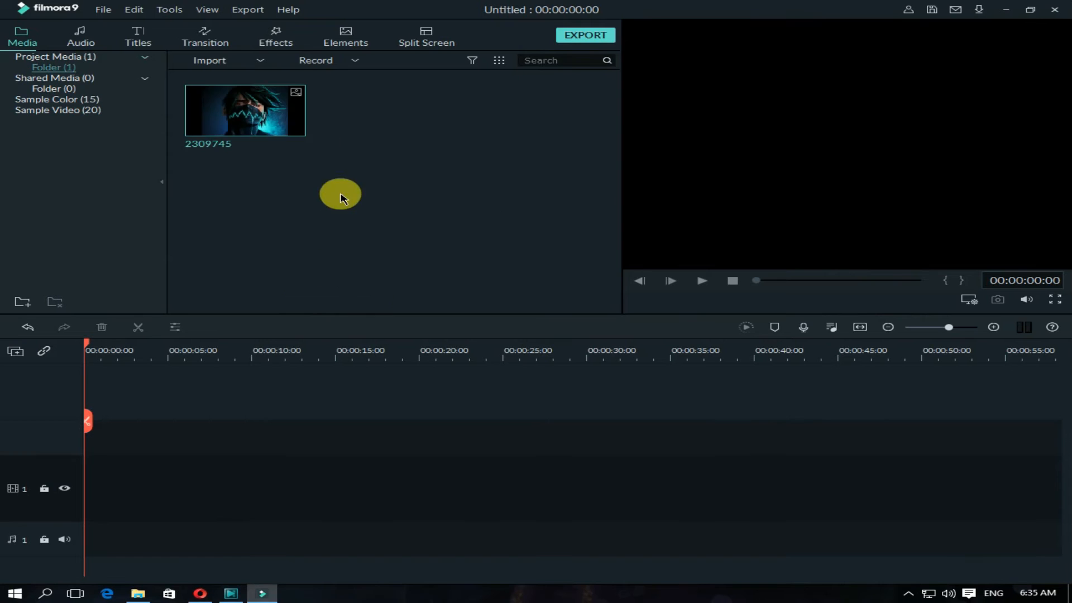
pyautogui.moveTo(282, 120); pyautogui.dragTo(93, 479)
pyautogui.moveTo(157, 509); pyautogui.dragTo(151, 465)
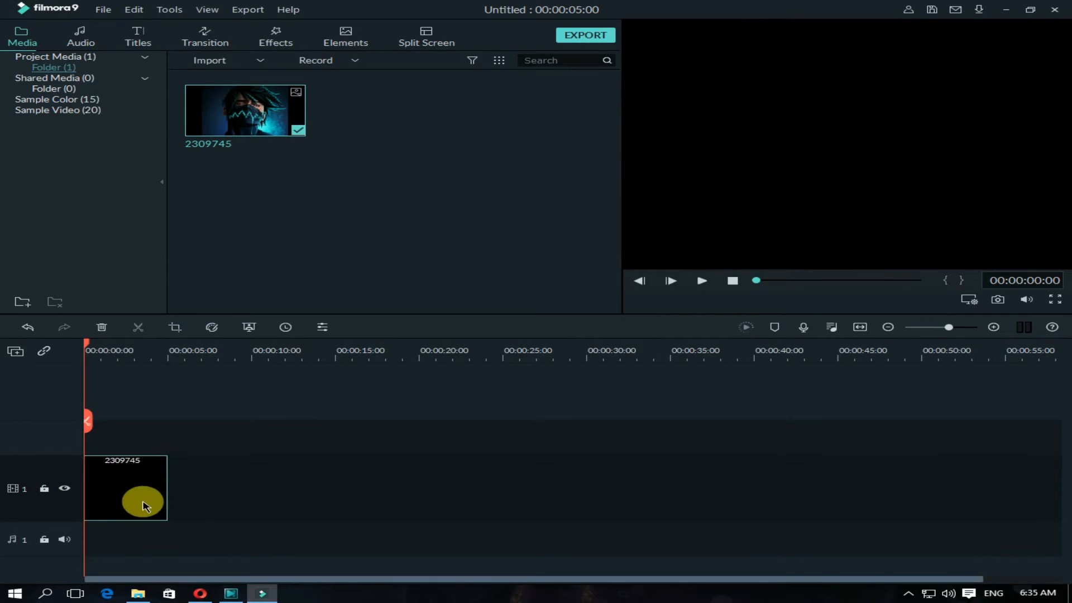
pyautogui.doubleClick(143, 487)
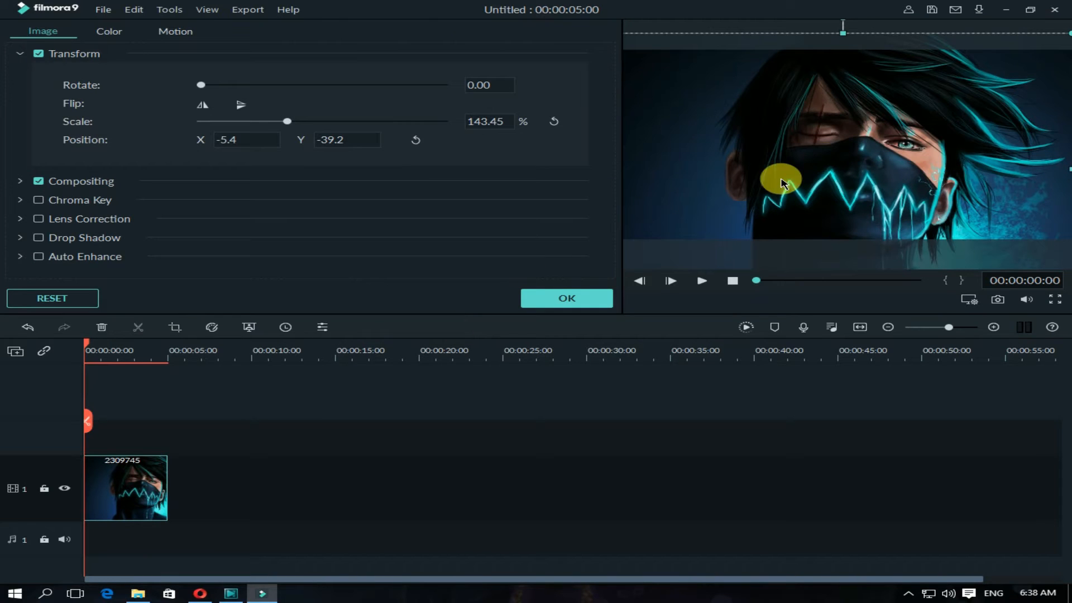
pyautogui.click(587, 298)
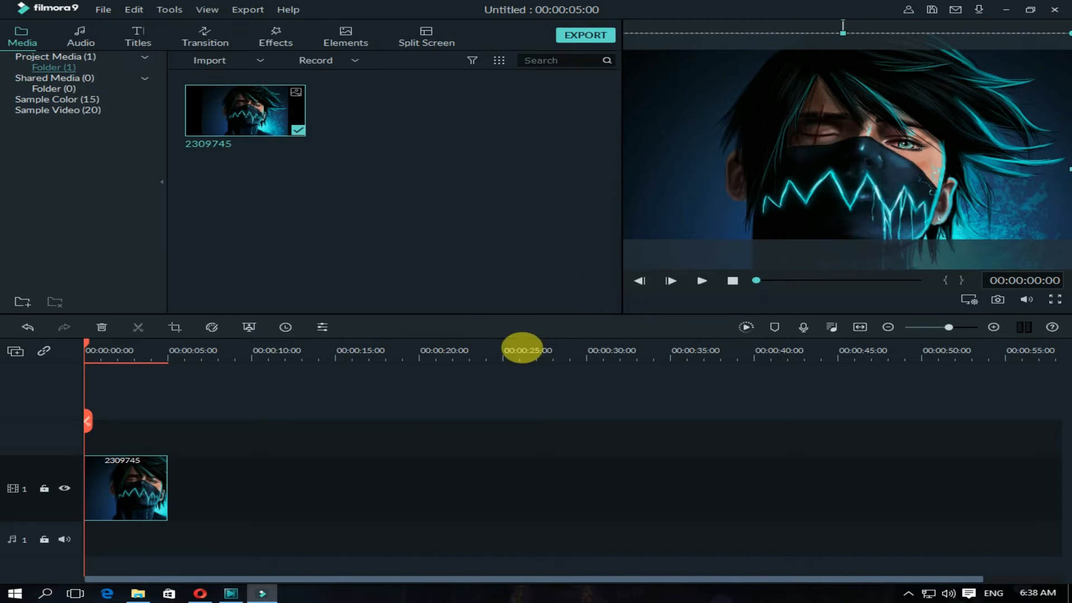
# Step: Import the mahiya mere mahi black screen status video into the project media
pyautogui.click(257, 60)
pyautogui.click(228, 74)
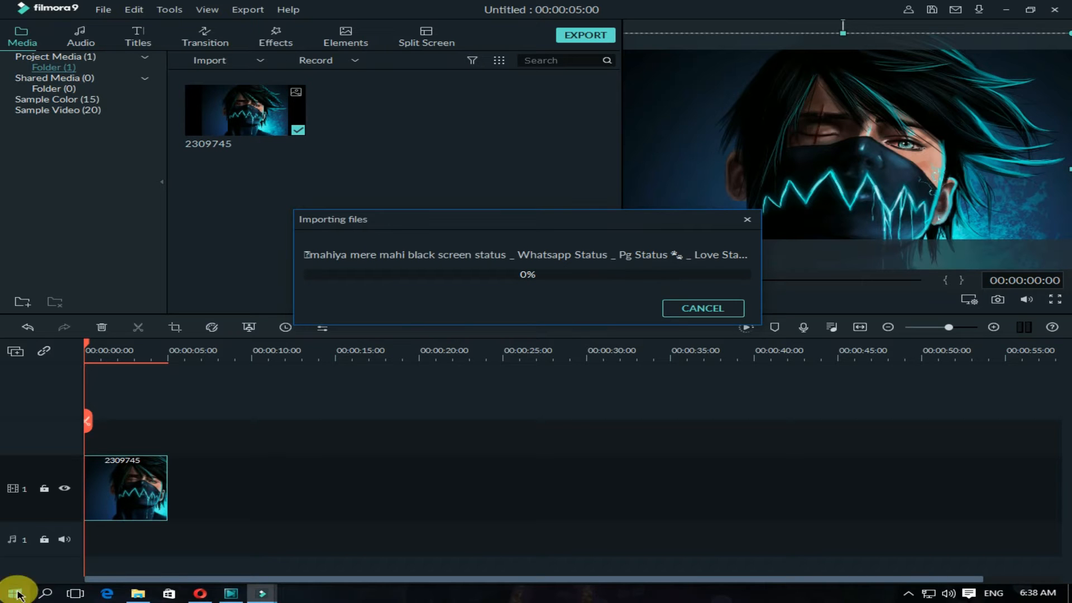
# Step: Switch to VSDC Video Editor, dismiss the conversion notice and return to Filmora9
pyautogui.click(230, 591)
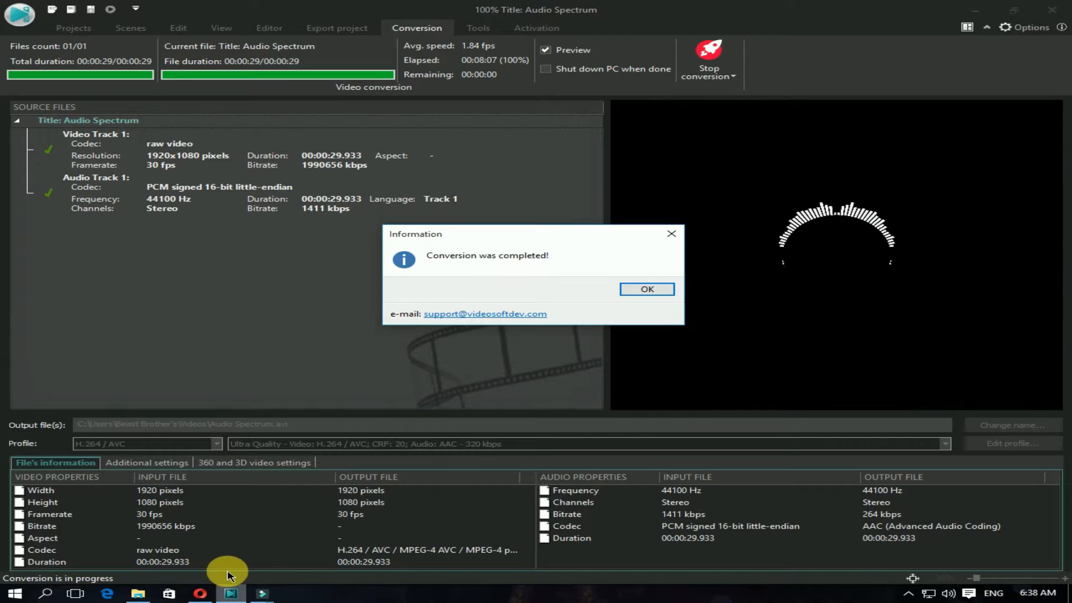
pyautogui.click(649, 289)
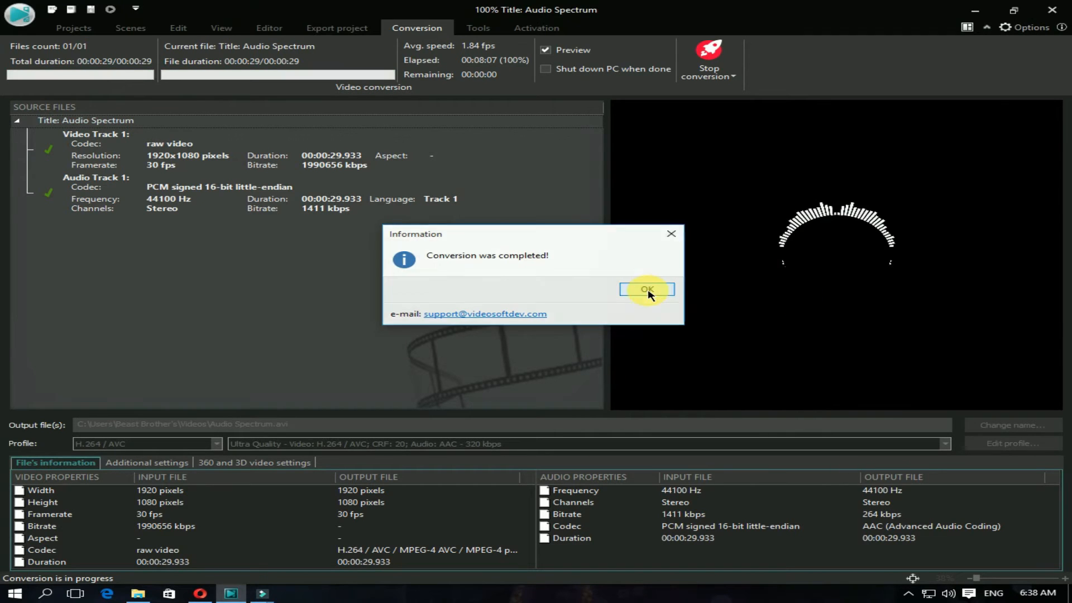
pyautogui.click(263, 593)
# Step: Add the mahiya mere mahi video after the image, keeping the project settings at 1920 x 1080 25fps, and detach its audio
pyautogui.moveTo(418, 132); pyautogui.dragTo(156, 522)
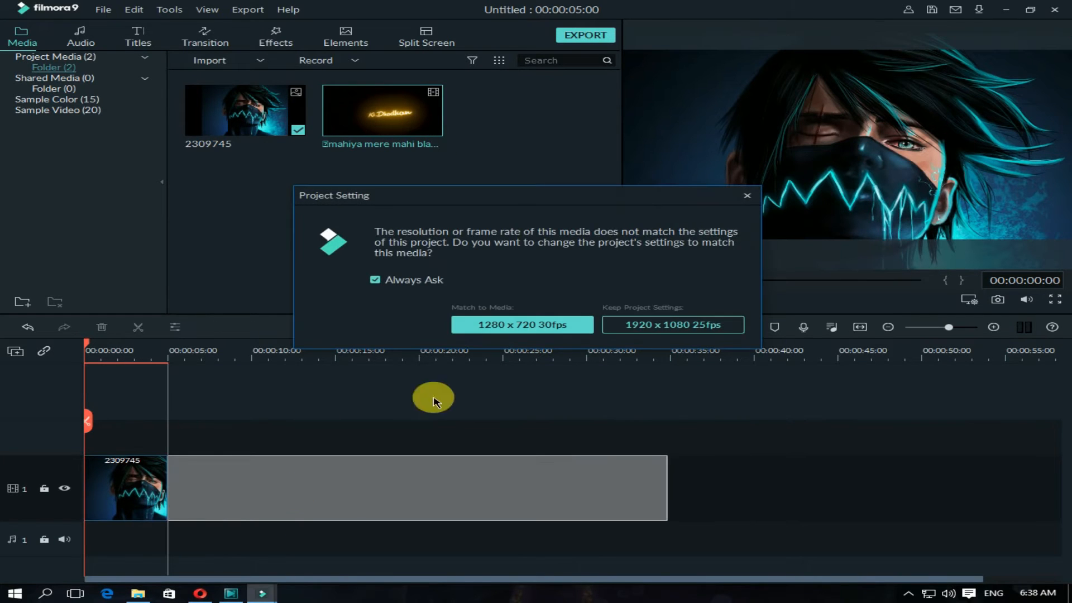
pyautogui.click(674, 325)
pyautogui.click(420, 493)
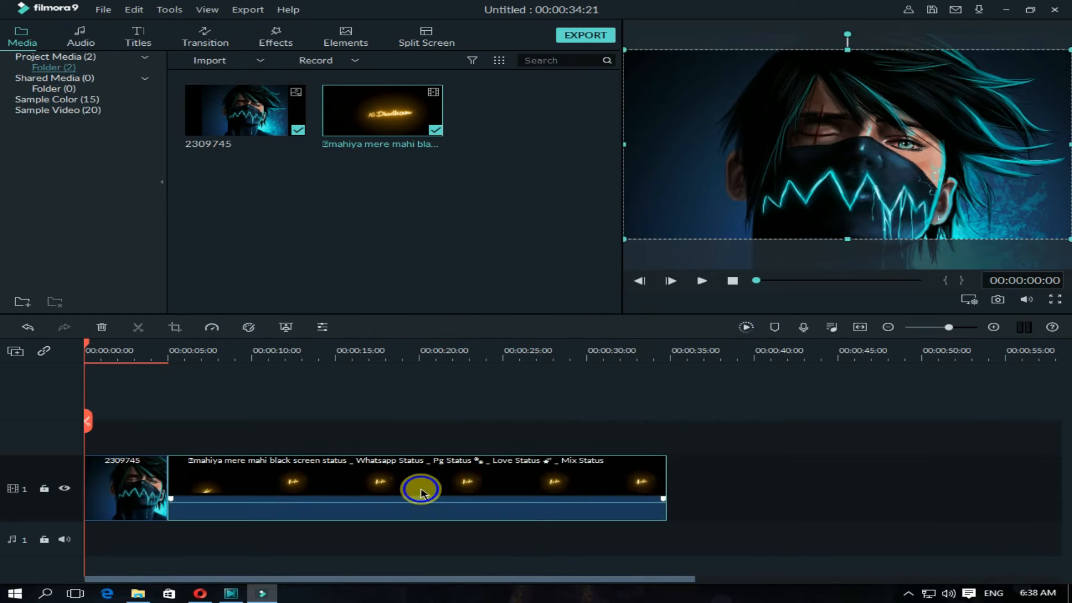
pyautogui.rightClick(421, 492)
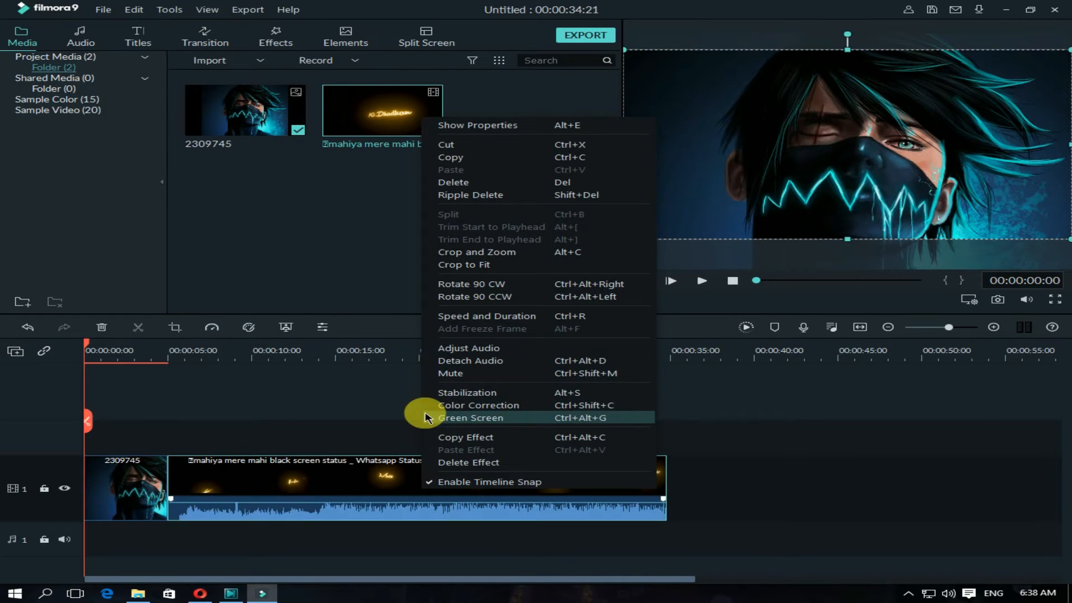
pyautogui.click(445, 361)
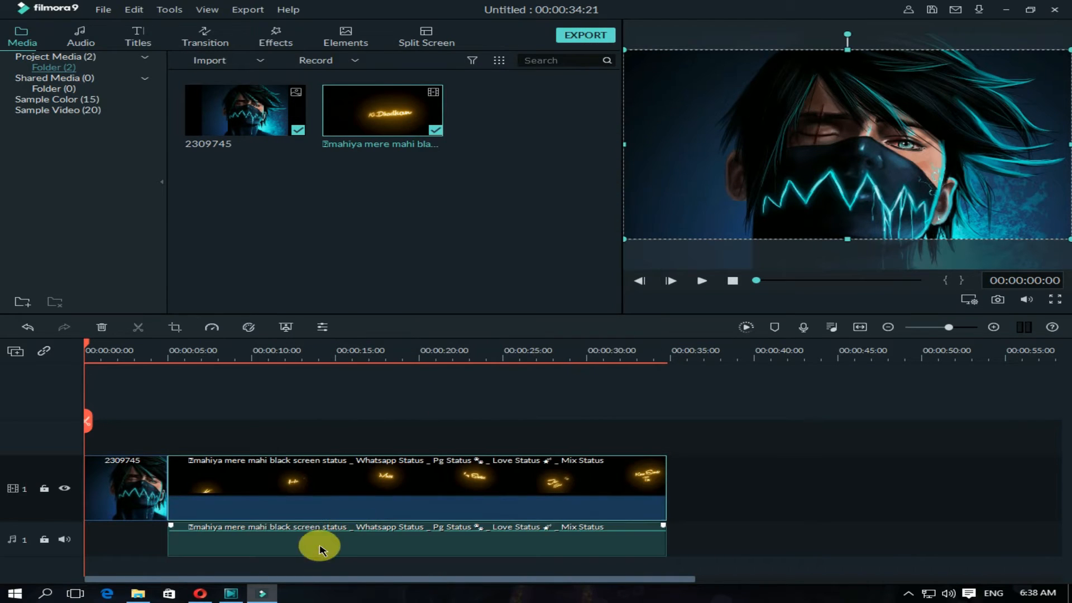
# Step: Align the detached audio and the lyrics video, on track 2, at the timeline start, and extend the 2309745 image to their length
pyautogui.moveTo(319, 550); pyautogui.dragTo(148, 548)
pyautogui.moveTo(201, 498); pyautogui.dragTo(587, 503)
pyautogui.click(131, 496)
pyautogui.click(639, 490)
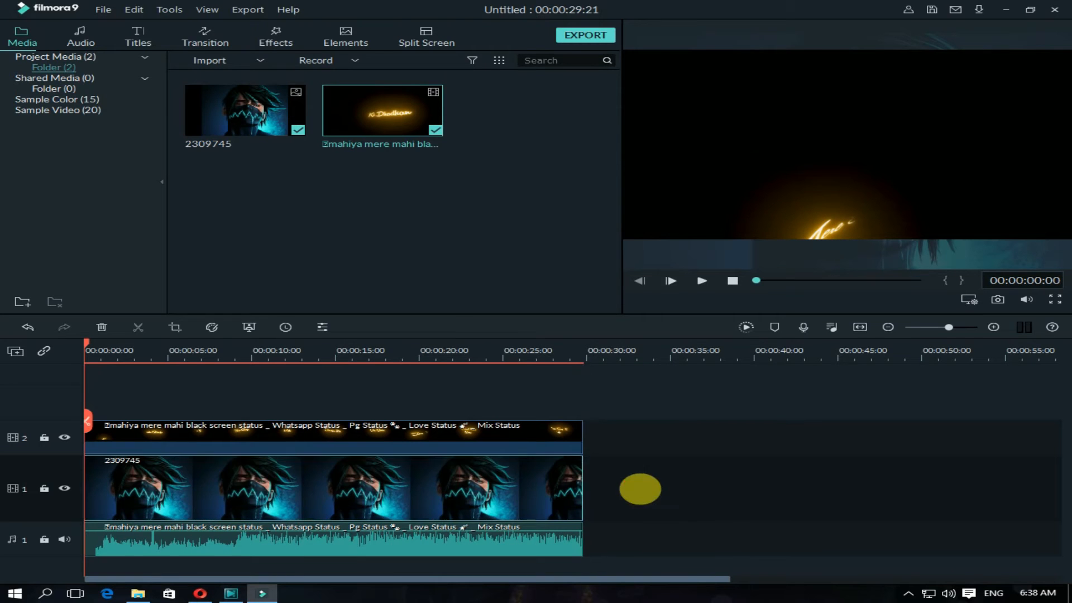
# Step: Import the Audio Spectrum video, place it at the start of video track 3 and trim its end to match the other clips
pyautogui.click(260, 63)
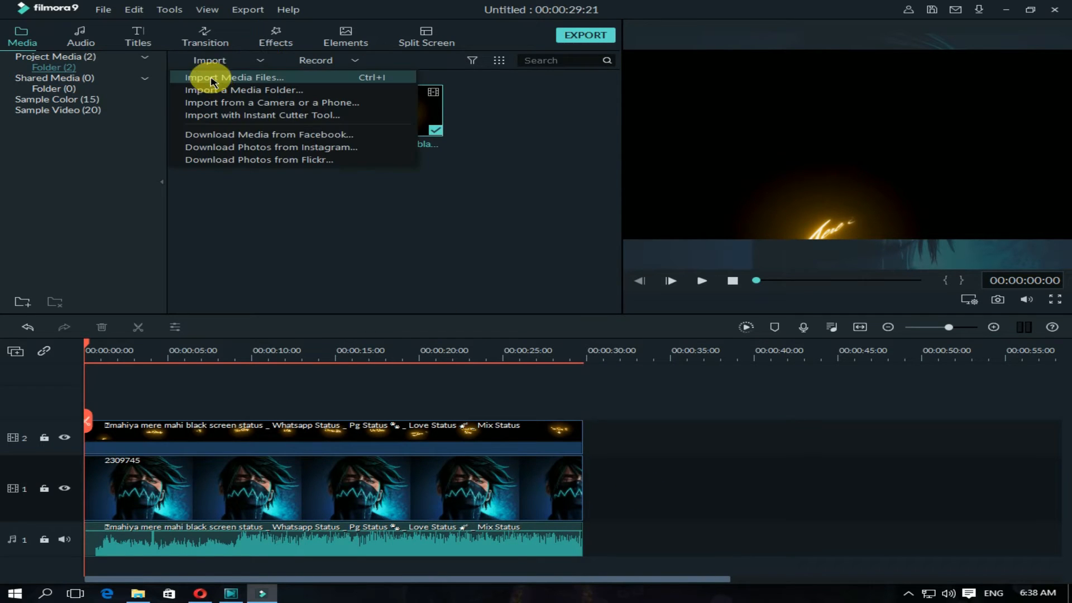
pyautogui.click(207, 76)
pyautogui.doubleClick(558, 109)
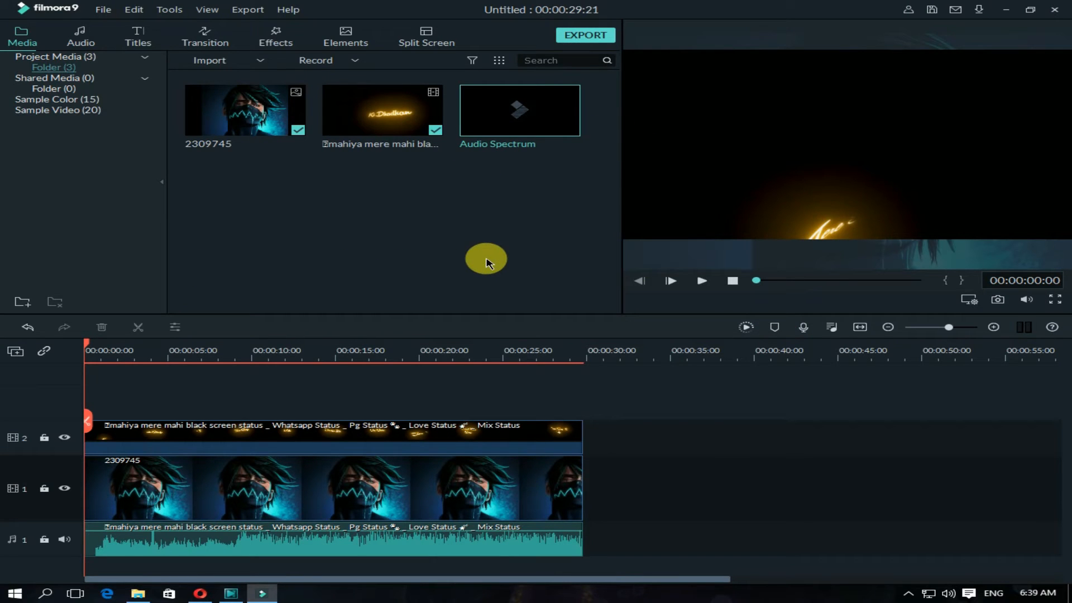
pyautogui.moveTo(444, 219); pyautogui.dragTo(78, 374)
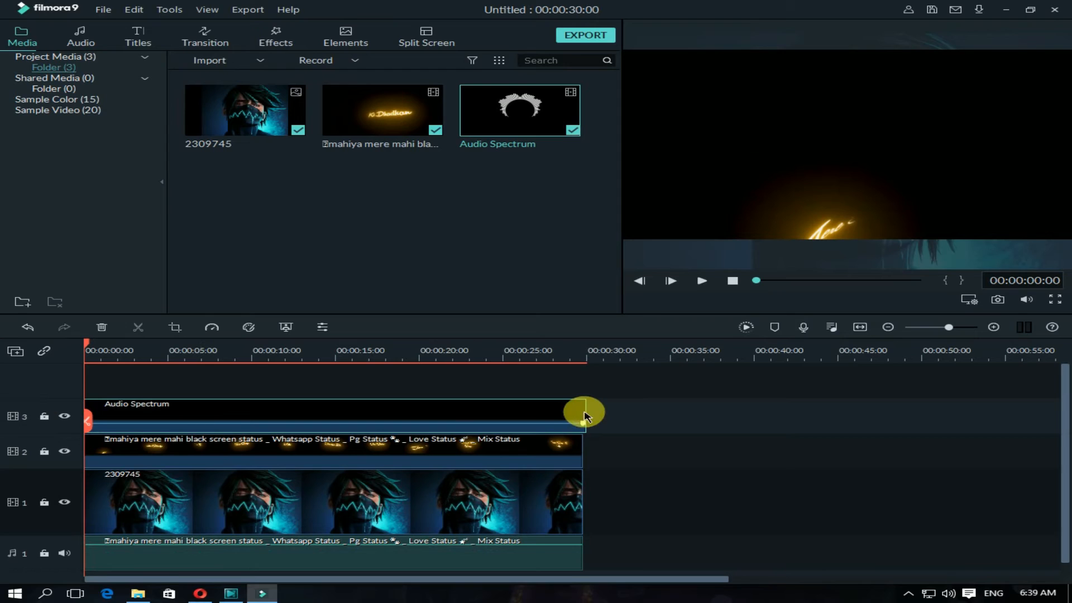
pyautogui.moveTo(594, 421); pyautogui.dragTo(582, 418)
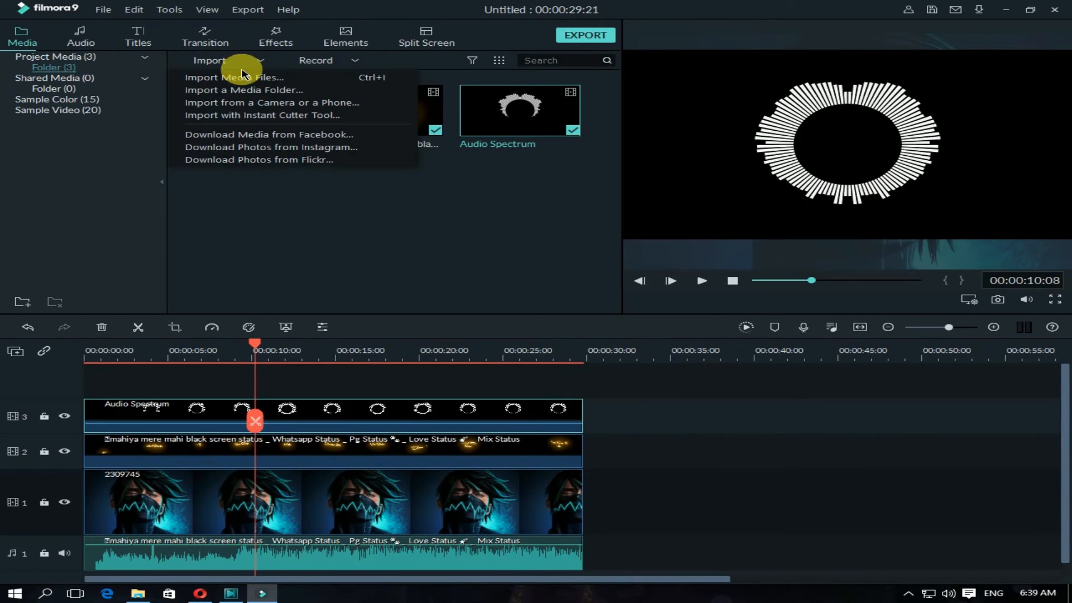
# Step: Import the INZZ3VTXCM logo image from Pictures, place it on video track 4 and extend it to the length of the other clips
pyautogui.click(240, 74)
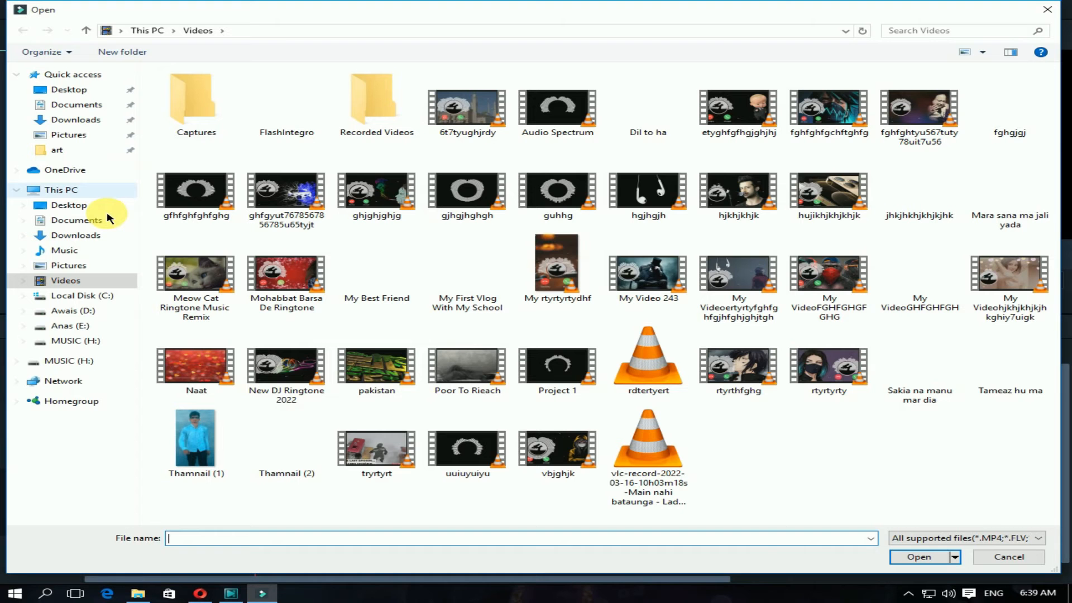
pyautogui.click(50, 135)
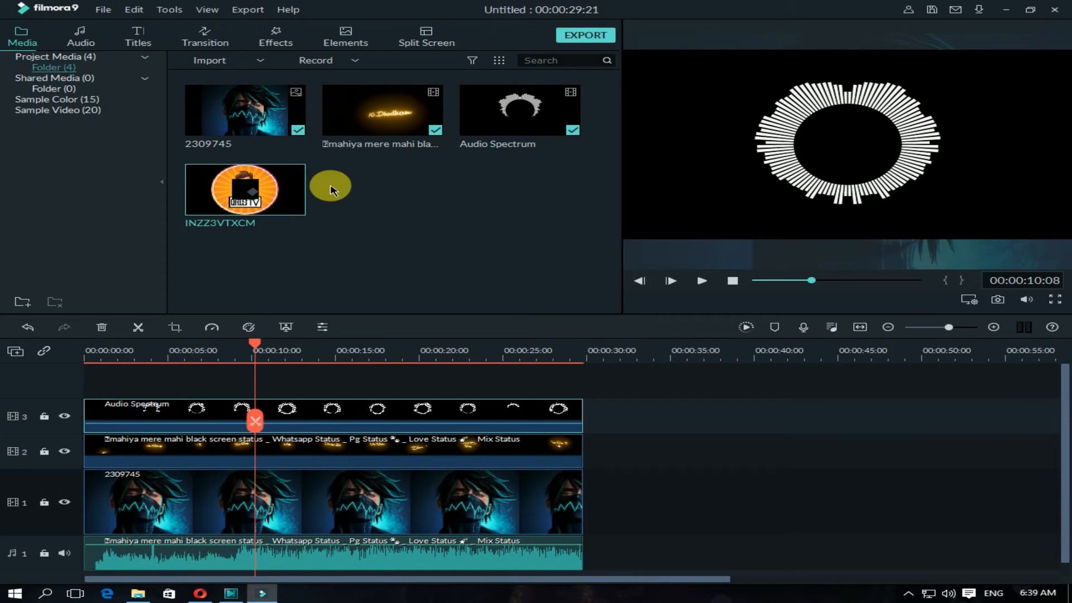
pyautogui.moveTo(282, 202); pyautogui.dragTo(84, 390)
pyautogui.moveTo(166, 412); pyautogui.dragTo(597, 443)
pyautogui.moveTo(587, 433); pyautogui.dragTo(595, 438)
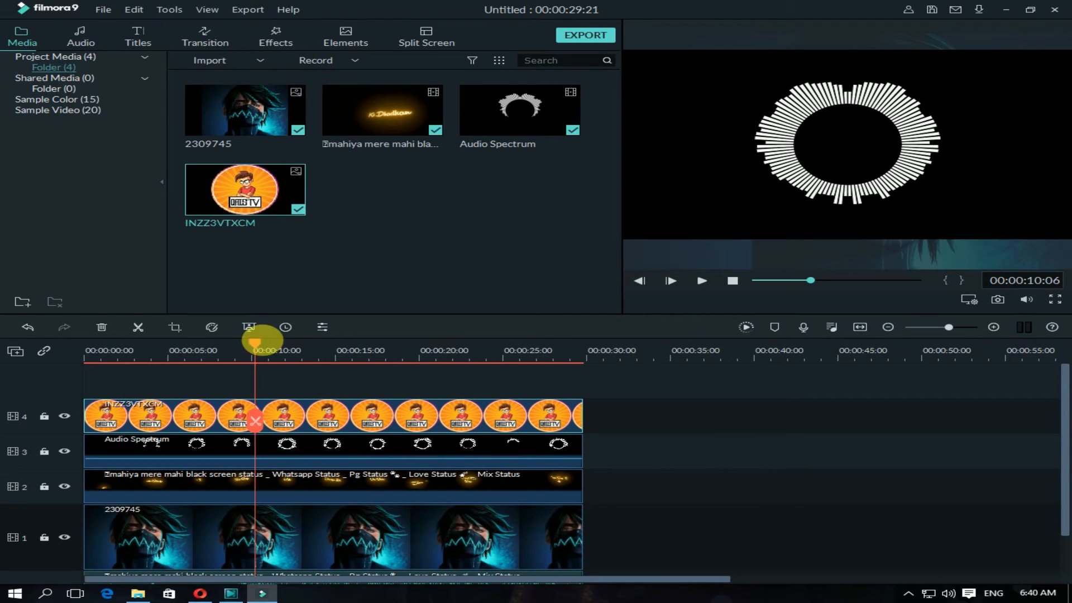
# Step: Move the playhead to an earlier frame and shrink the logo image to fit inside the spectrum circle
pyautogui.moveTo(255, 343); pyautogui.dragTo(174, 360)
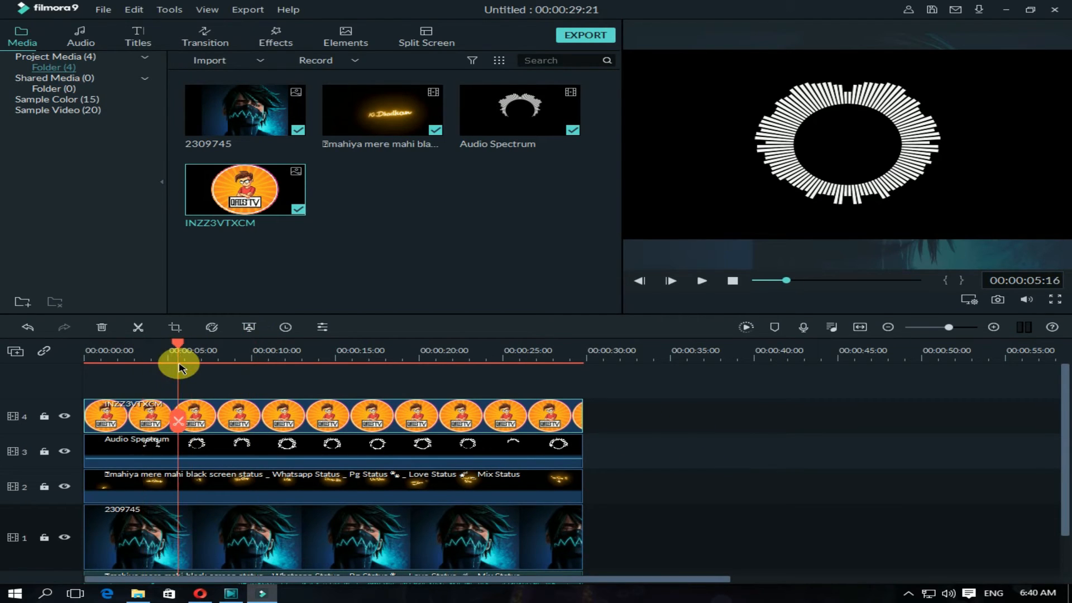
pyautogui.click(789, 202)
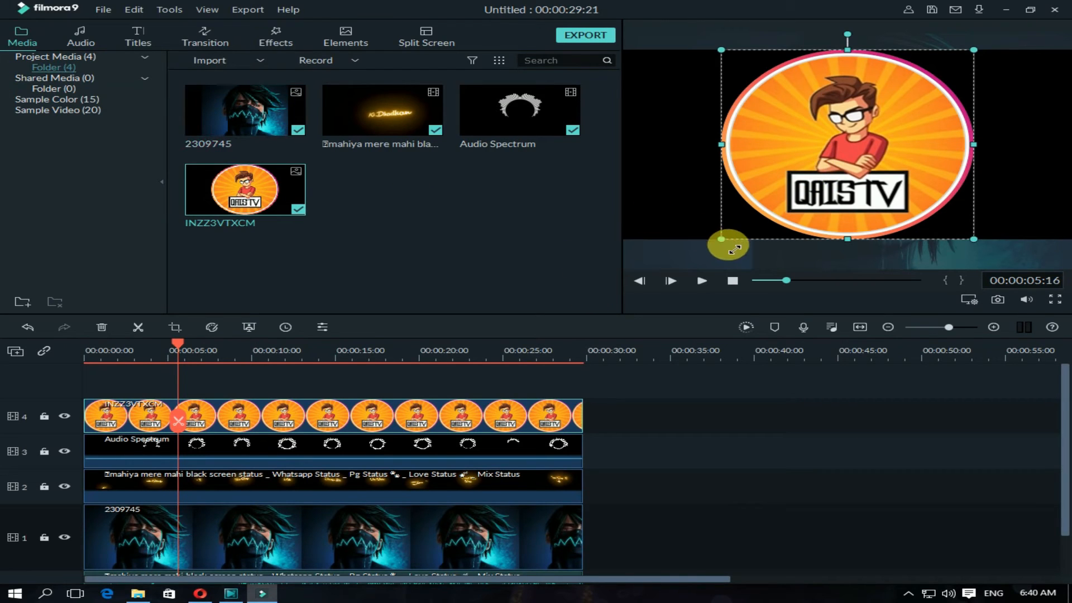
pyautogui.moveTo(804, 200); pyautogui.dragTo(782, 224)
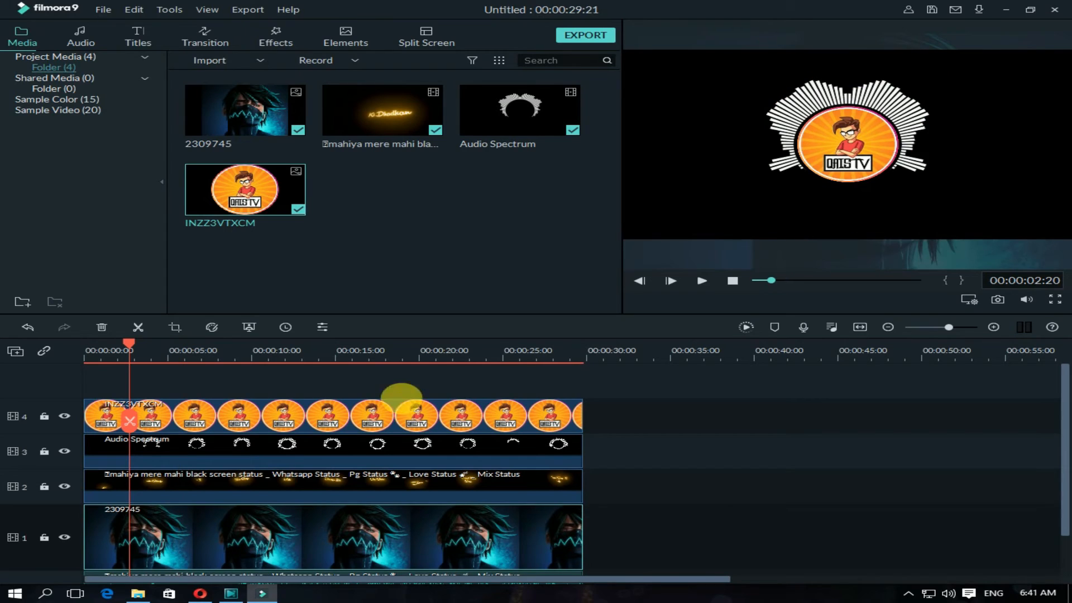
# Step: Set the Audio Spectrum clip's blending mode to Lighten
pyautogui.click(391, 451)
pyautogui.doubleClick(378, 450)
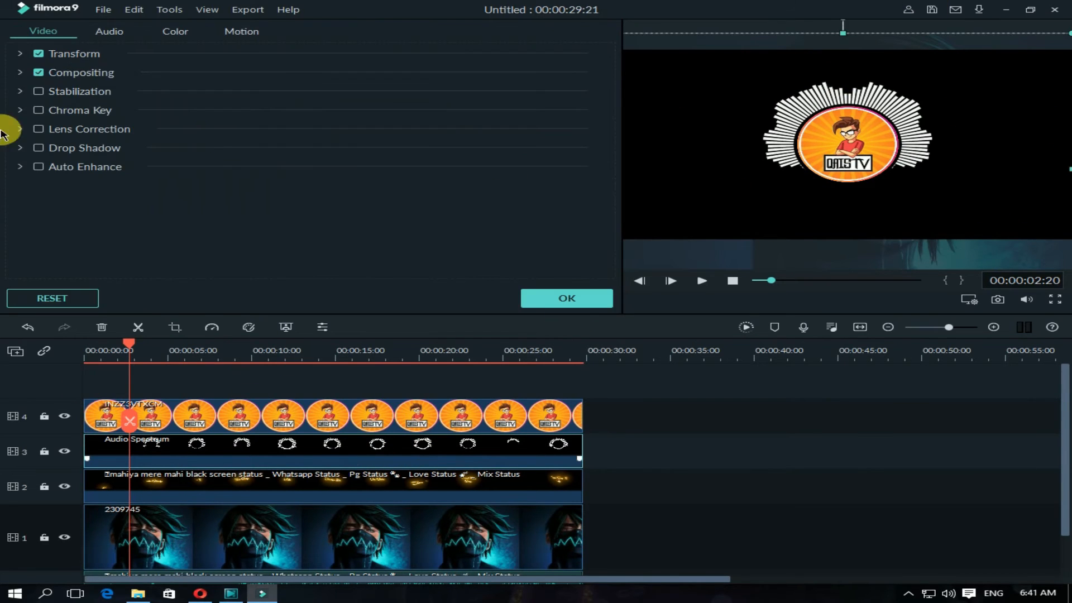
pyautogui.click(21, 73)
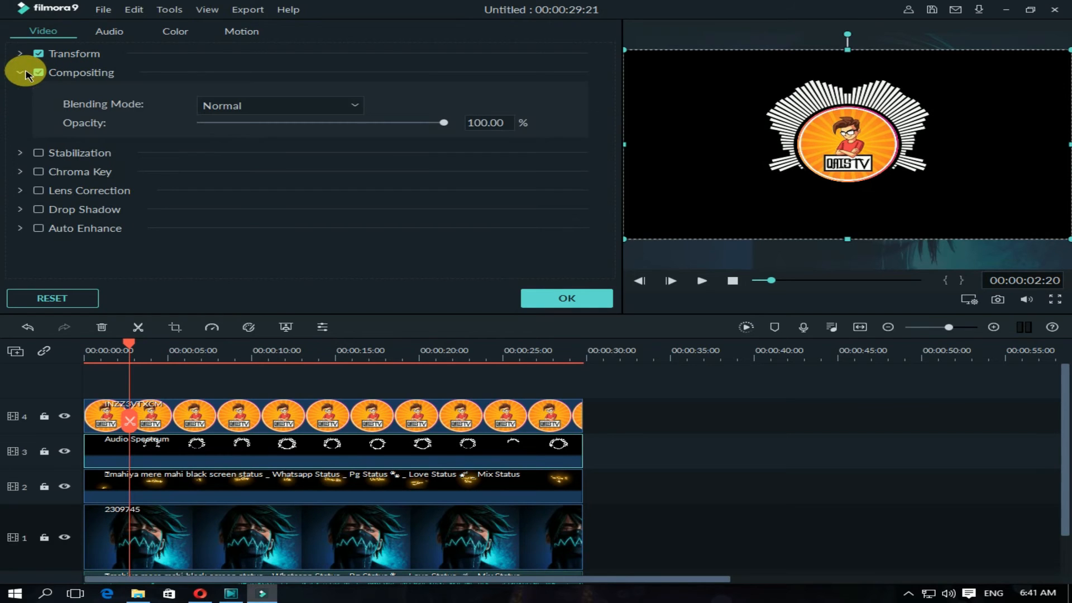
pyautogui.click(353, 105)
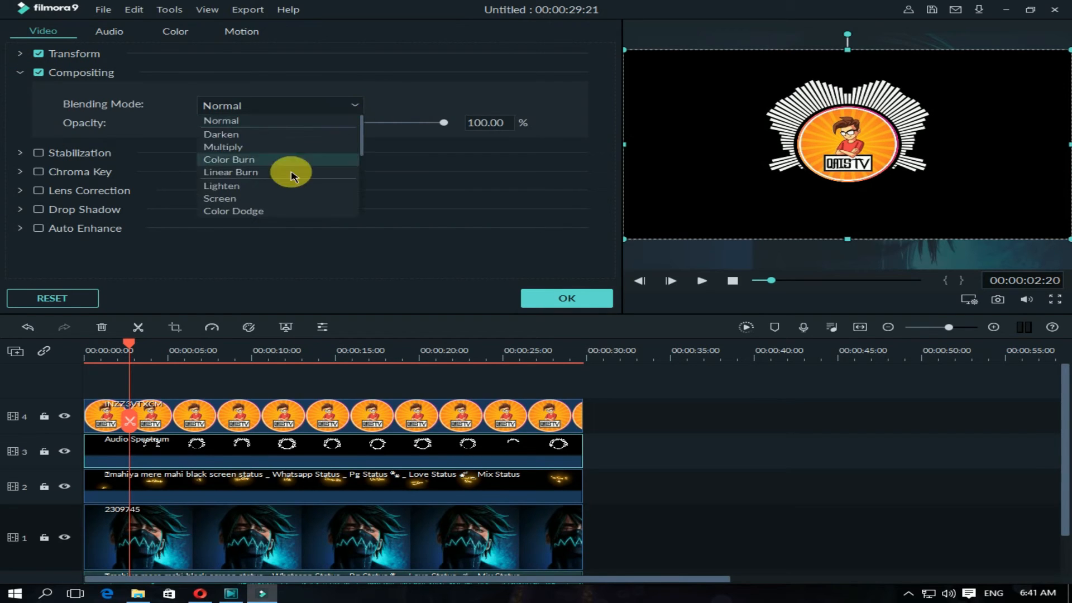
pyautogui.click(223, 186)
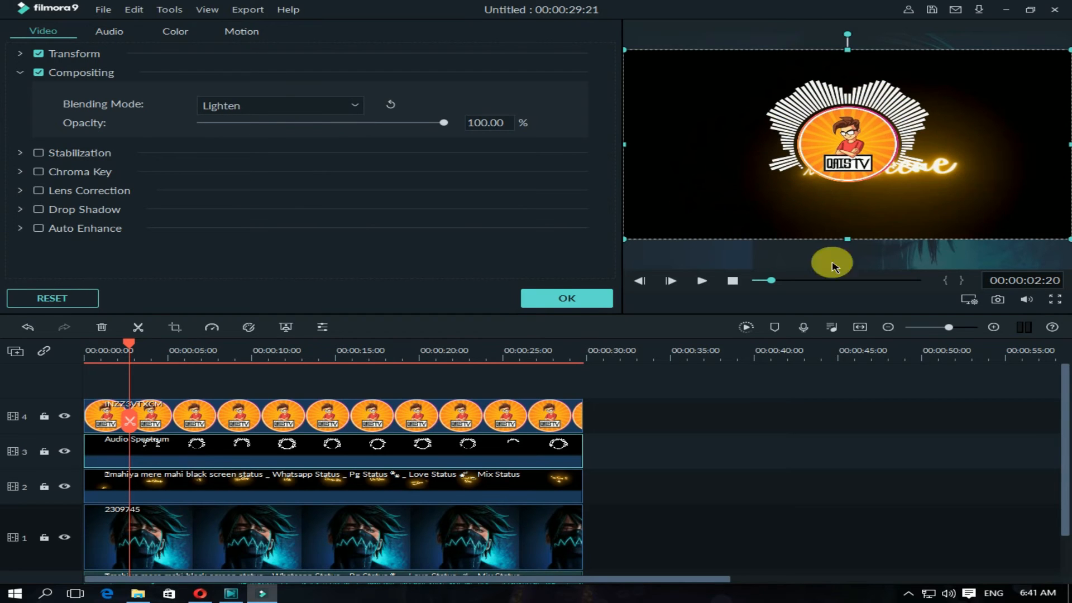
pyautogui.click(591, 297)
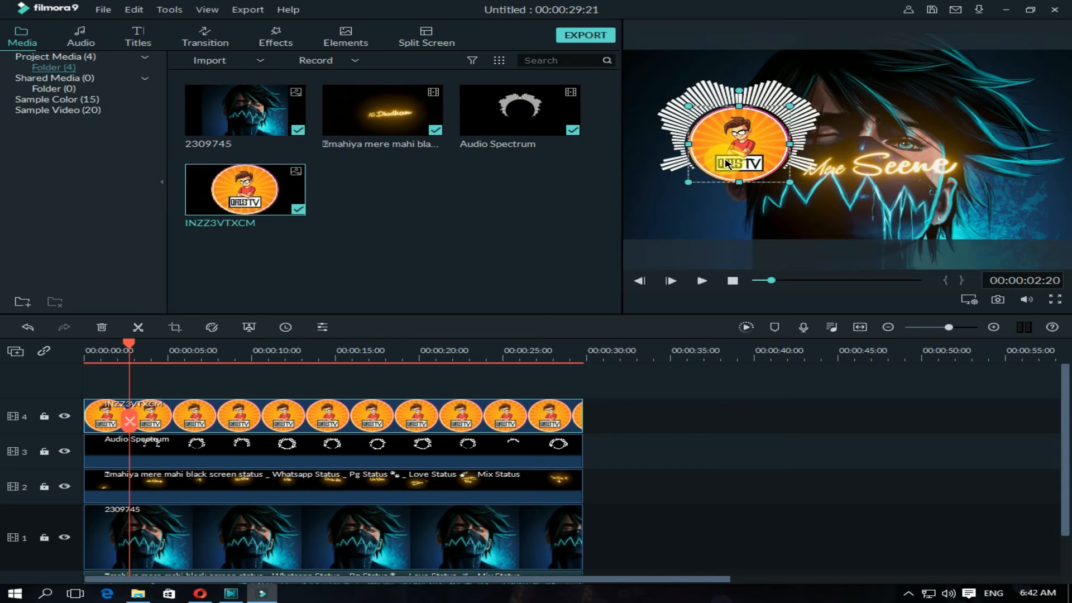
# Step: Shift the mahiya mere mahi lyrics video within the frame so its text clears the logo and spectrum
pyautogui.click(478, 494)
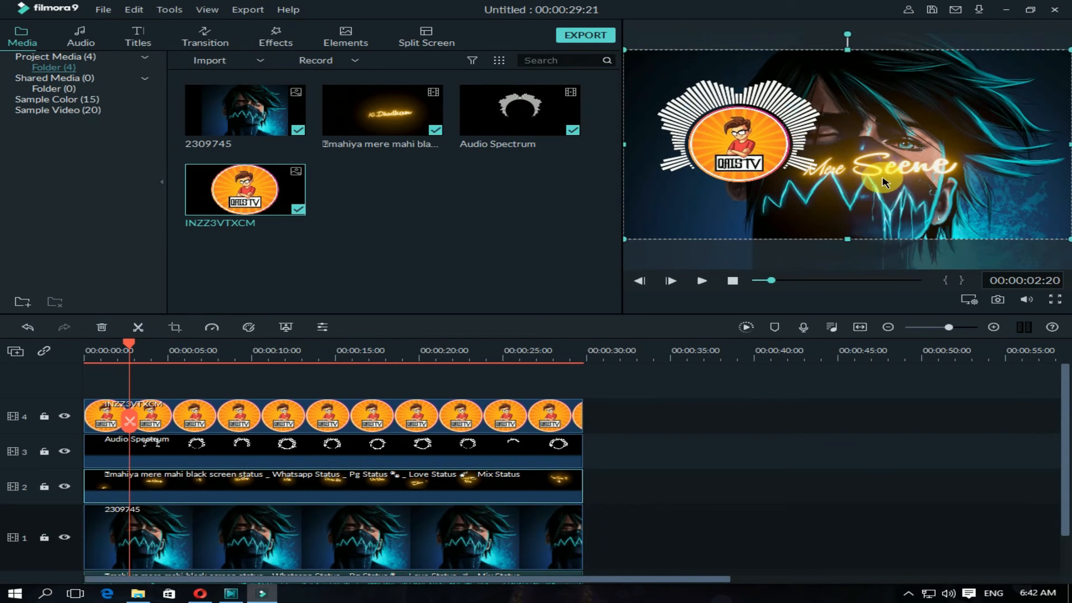
# Step: Import the Black Screen Particles Effect video, place it on the track above the background image and trim it to the other clips' length
pyautogui.click(260, 60)
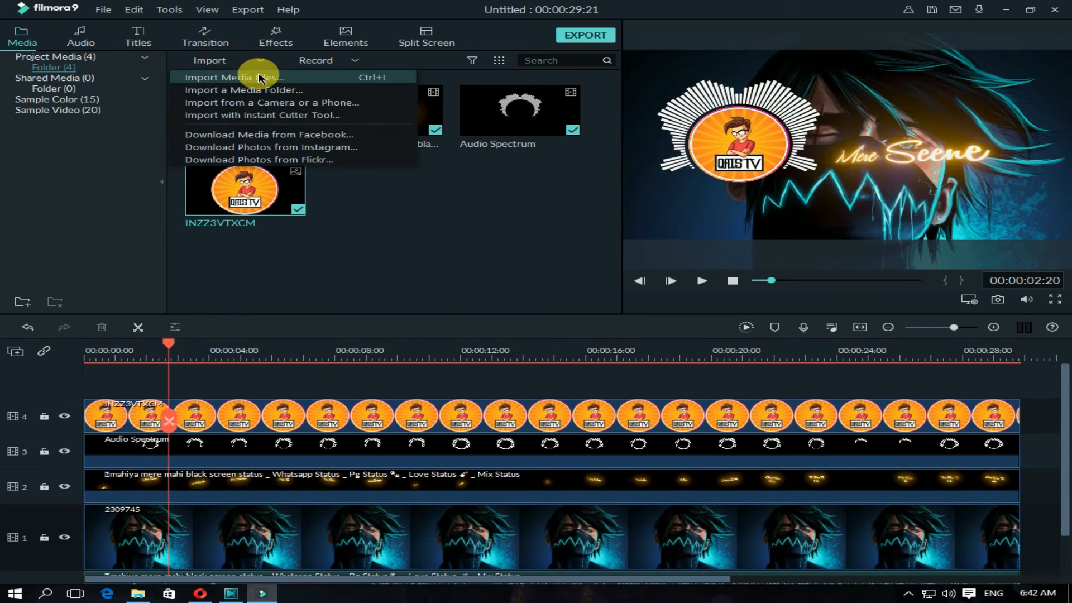
pyautogui.click(262, 81)
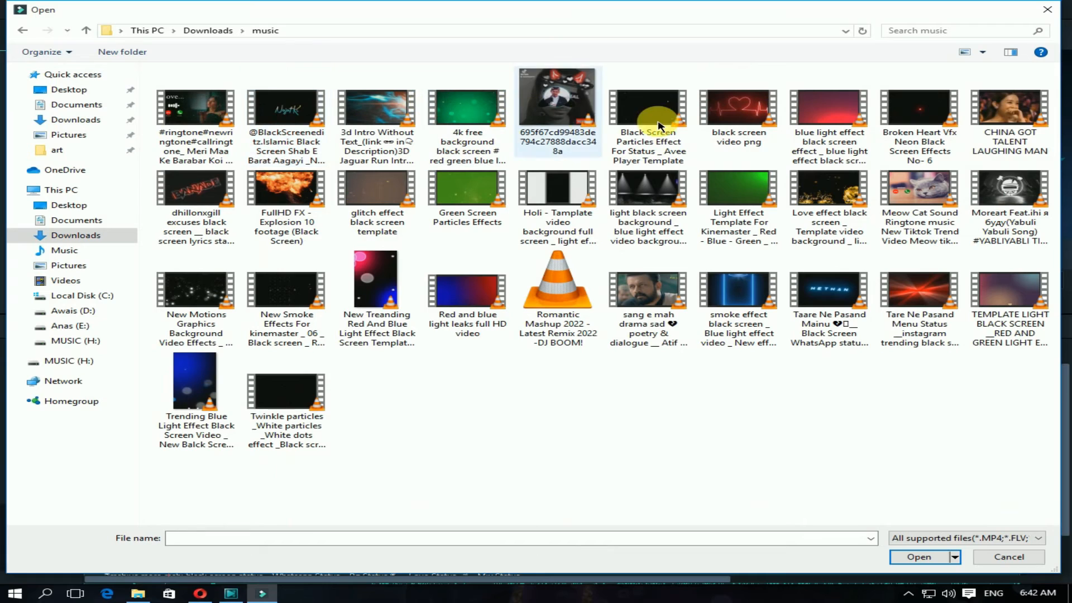
pyautogui.doubleClick(657, 119)
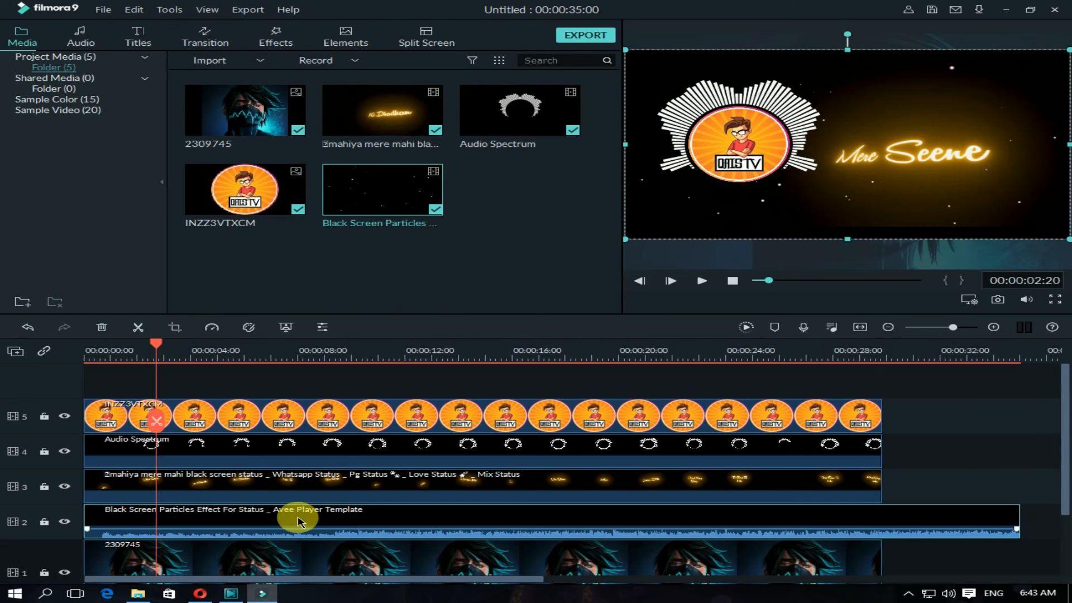
pyautogui.moveTo(1027, 525); pyautogui.dragTo(882, 525)
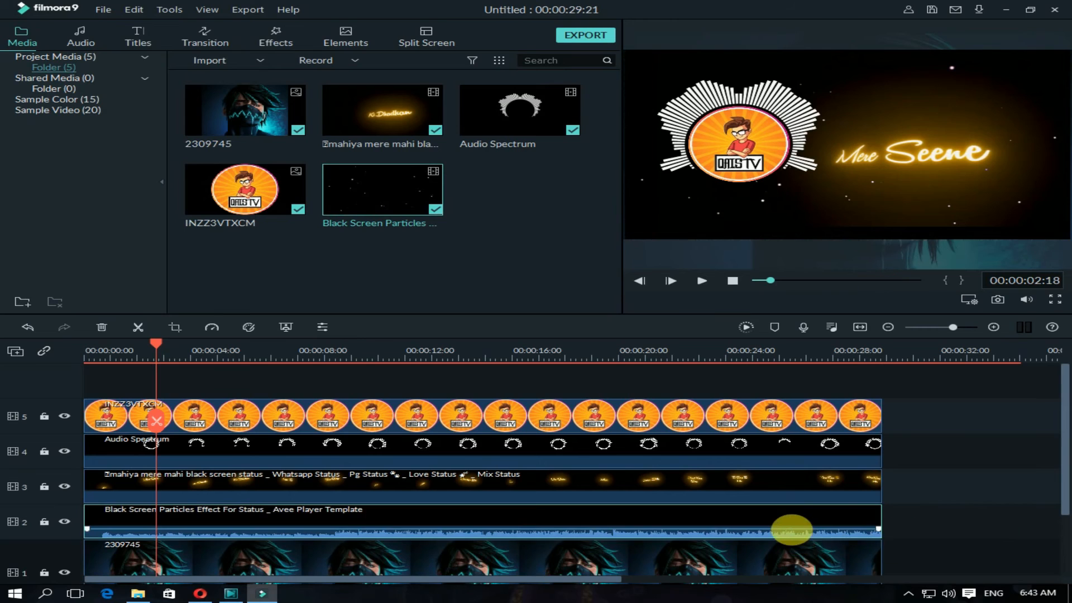
# Step: Set the Black Screen Particles Effect clip's blending mode to Lighten and accept the change
pyautogui.doubleClick(629, 531)
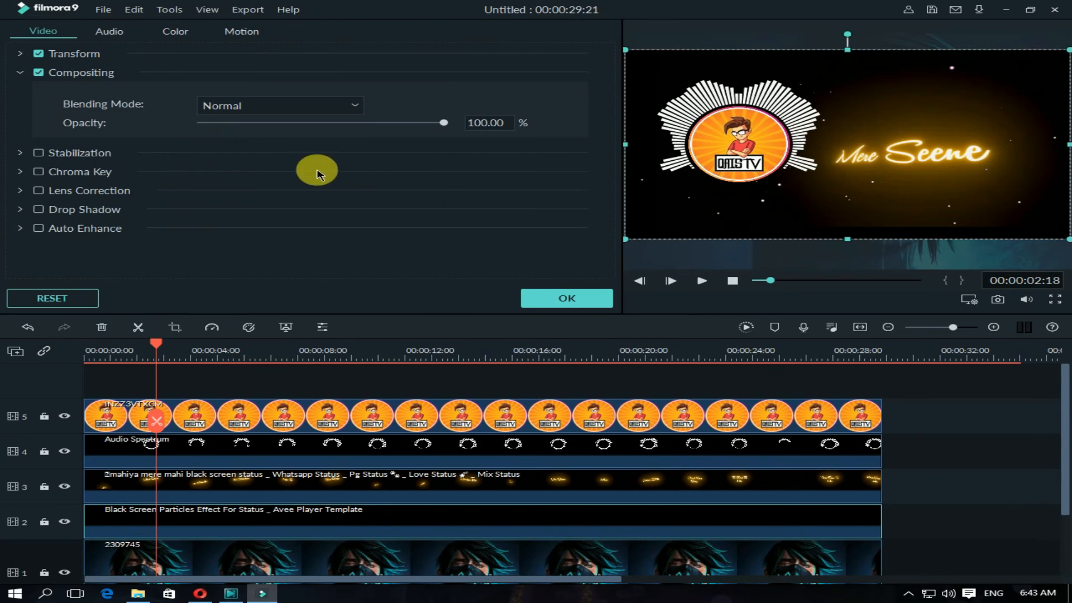
pyautogui.click(358, 105)
pyautogui.click(253, 189)
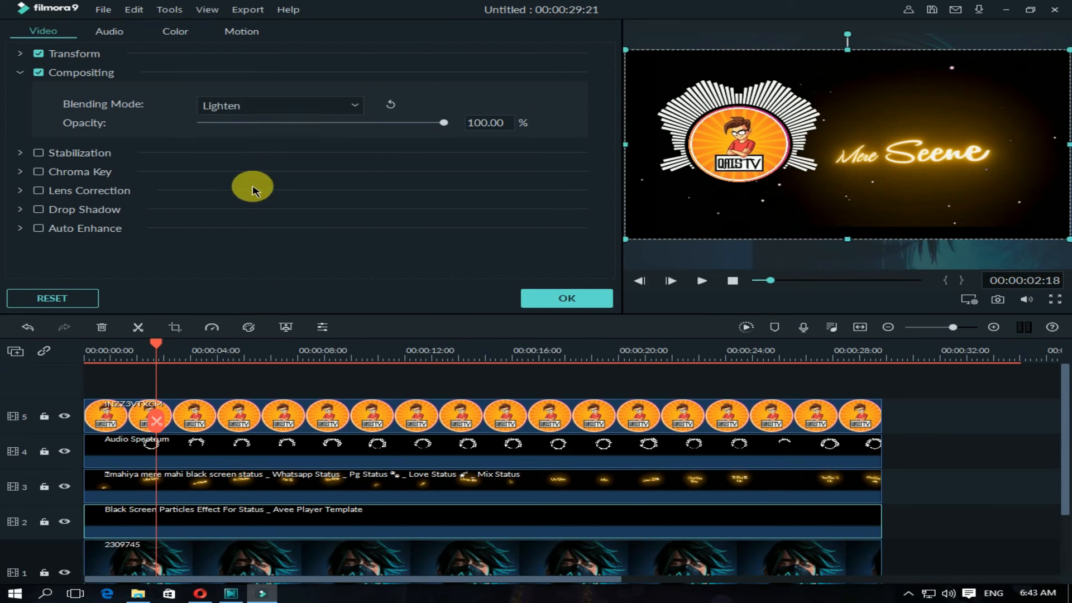
pyautogui.click(581, 298)
# Step: Play back the composed timeline to check the spectrum, logo, lyrics and particles over the background image
pyautogui.click(733, 281)
pyautogui.click(701, 281)
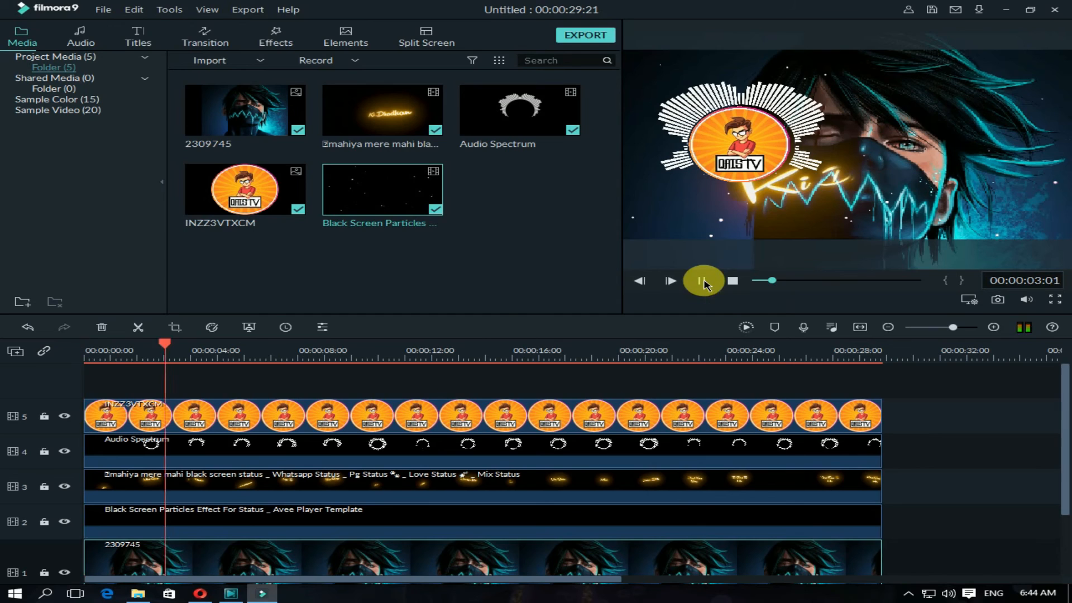
pyautogui.click(702, 281)
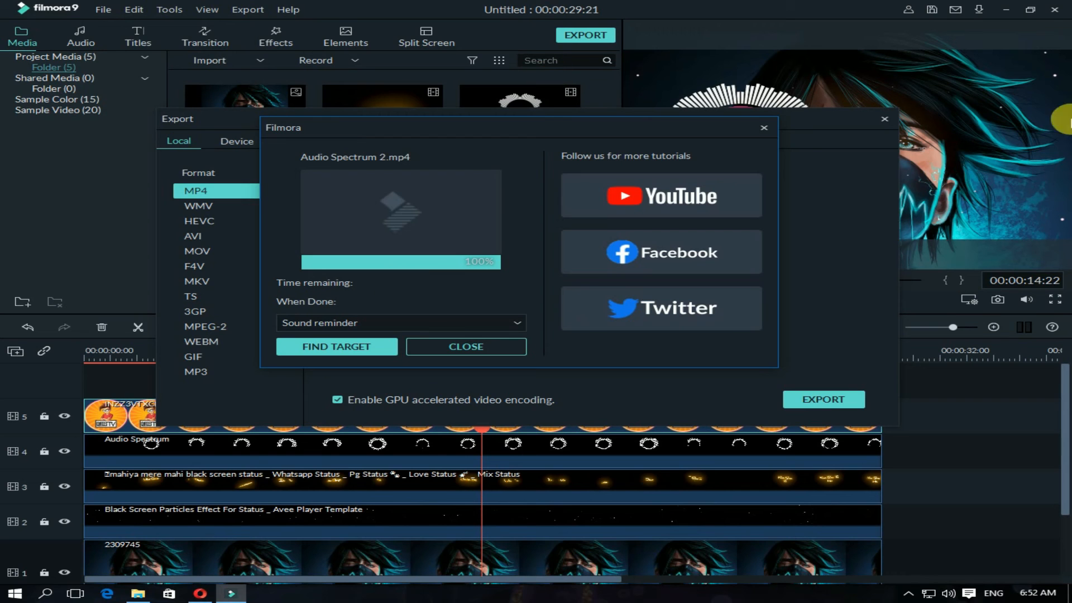
# Step: Dismiss the finished export report, open the exported Audio Spectrum 2.mp4 from its folder in VLC media player and watch it in full screen
pyautogui.click(772, 129)
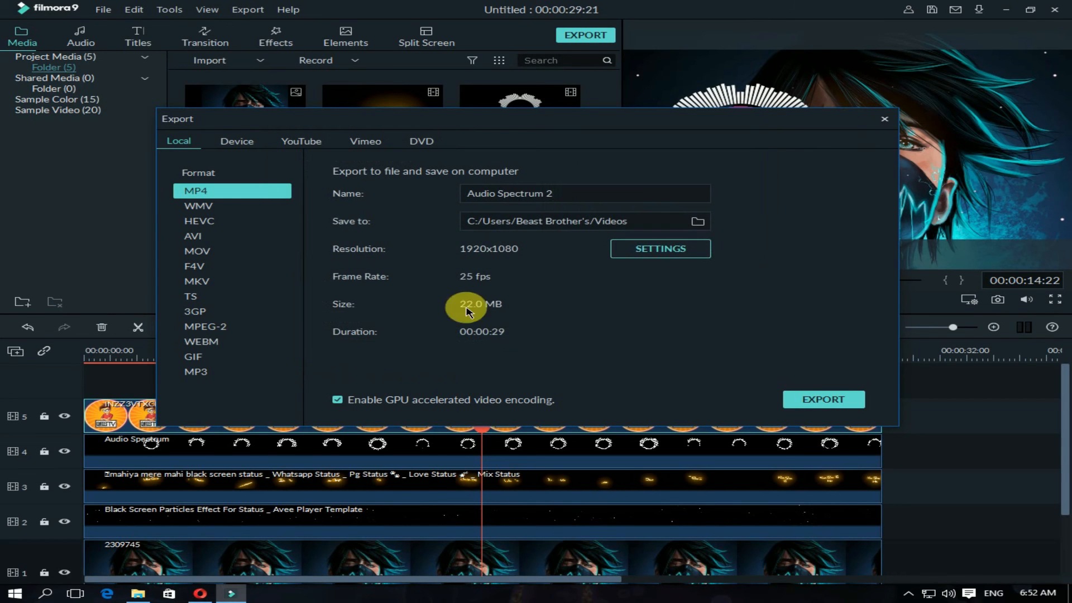
pyautogui.click(138, 593)
pyautogui.doubleClick(567, 96)
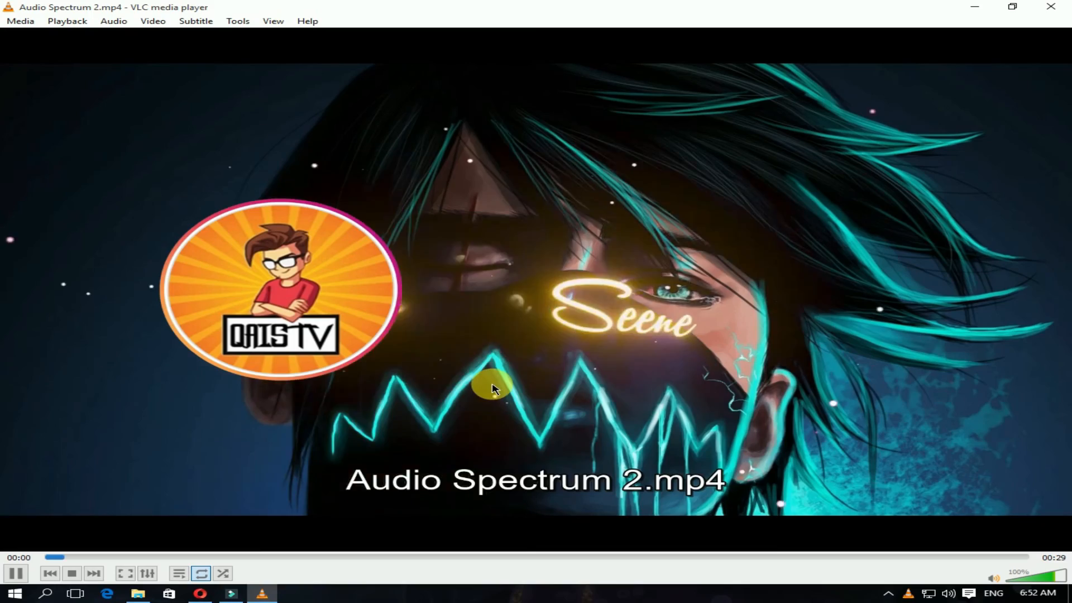
pyautogui.scroll(3, 611, 352)
pyautogui.doubleClick(610, 352)
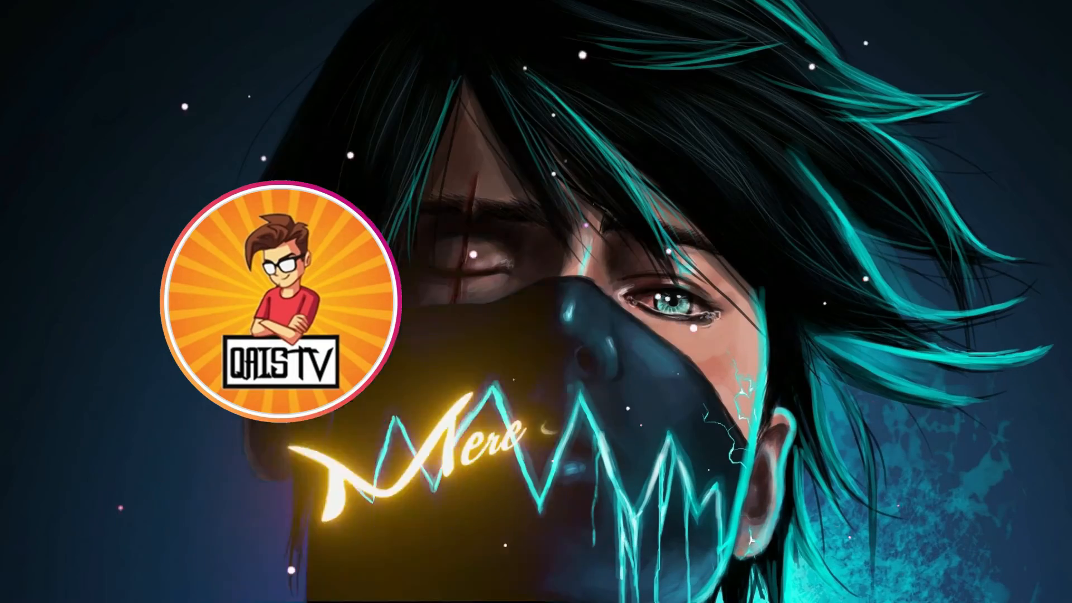